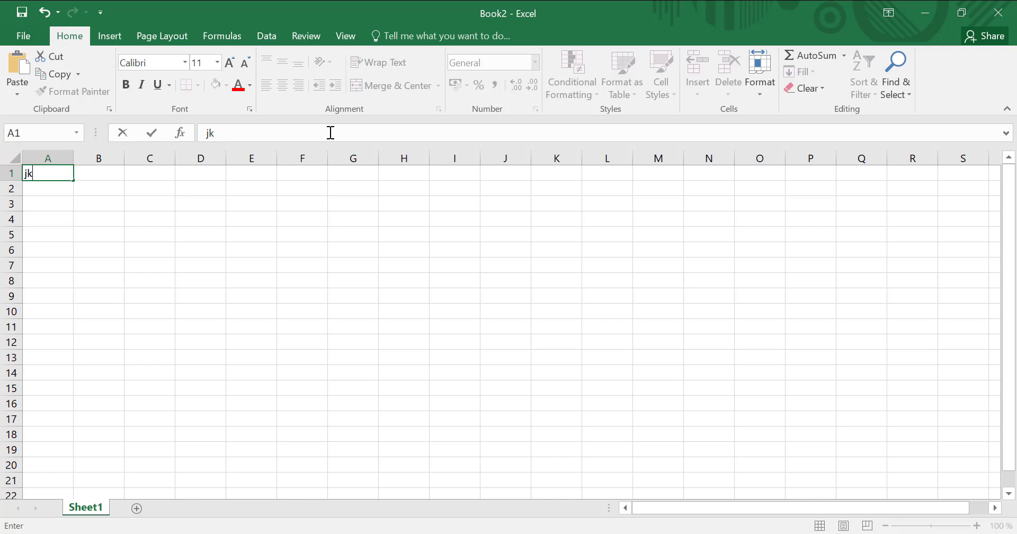
- Clear the stray text from cell A1 of the blank sheet
{"action": "key", "text": "BackSpace"}
{"action": "key", "text": "BackSpace"}
{"action": "key", "text": "Return"}
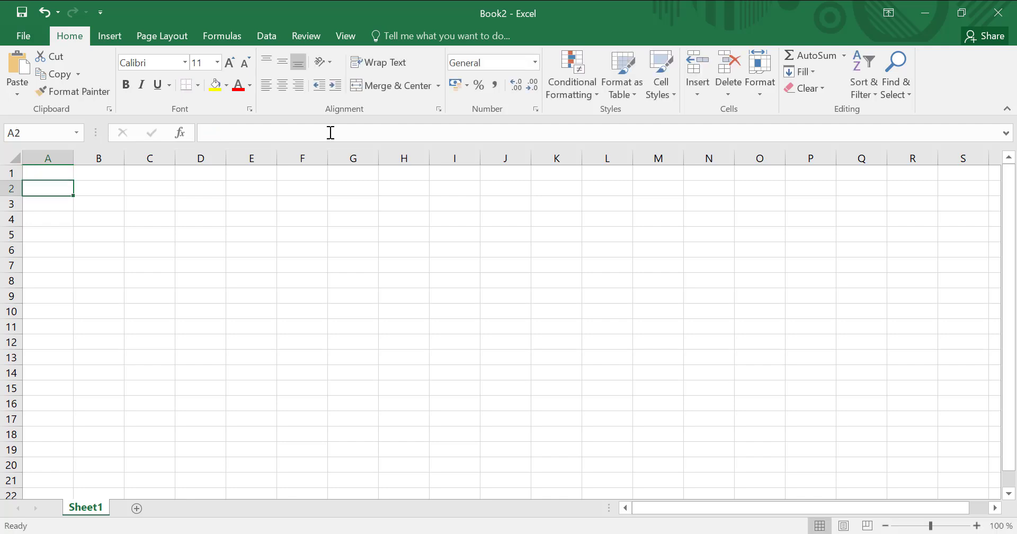
{"action": "left_click", "coordinate": [324, 252]}
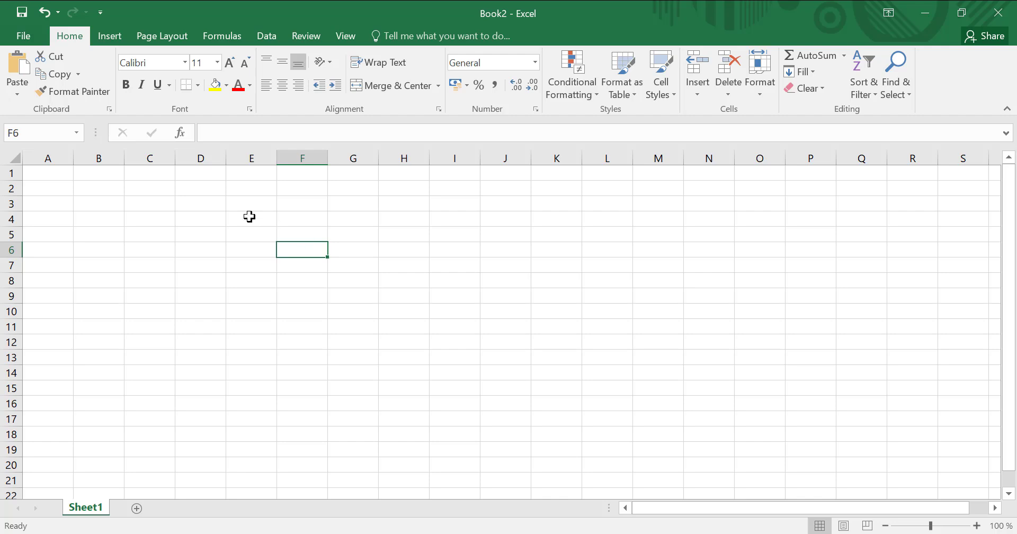
{"action": "left_click", "coordinate": [170, 36]}
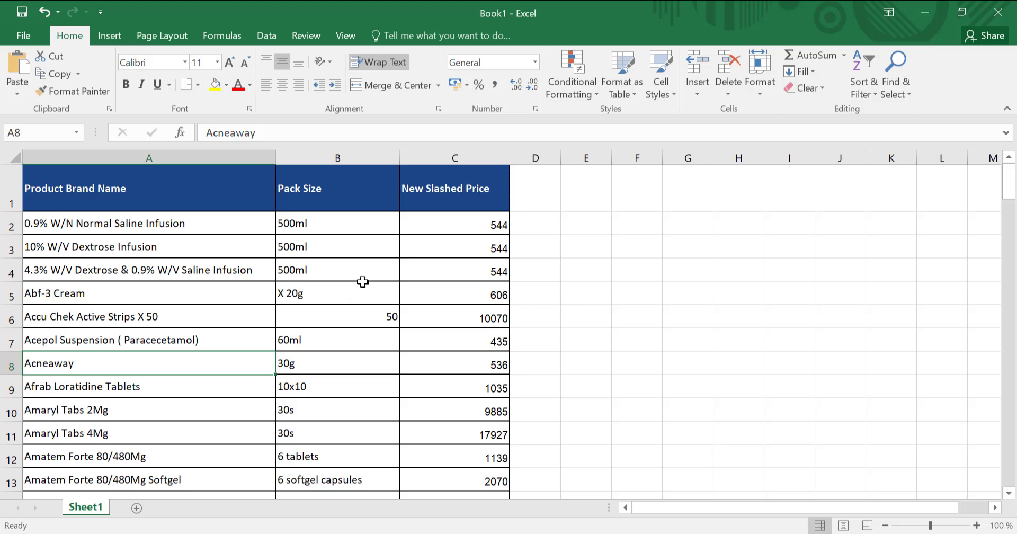
- Look through the whole product price list from the header row to the last product and back
{"action": "scroll", "coordinate": [372, 363], "scroll_direction": "down", "scroll_amount": 4}
{"action": "scroll", "coordinate": [373, 363], "scroll_direction": "down", "scroll_amount": 14}
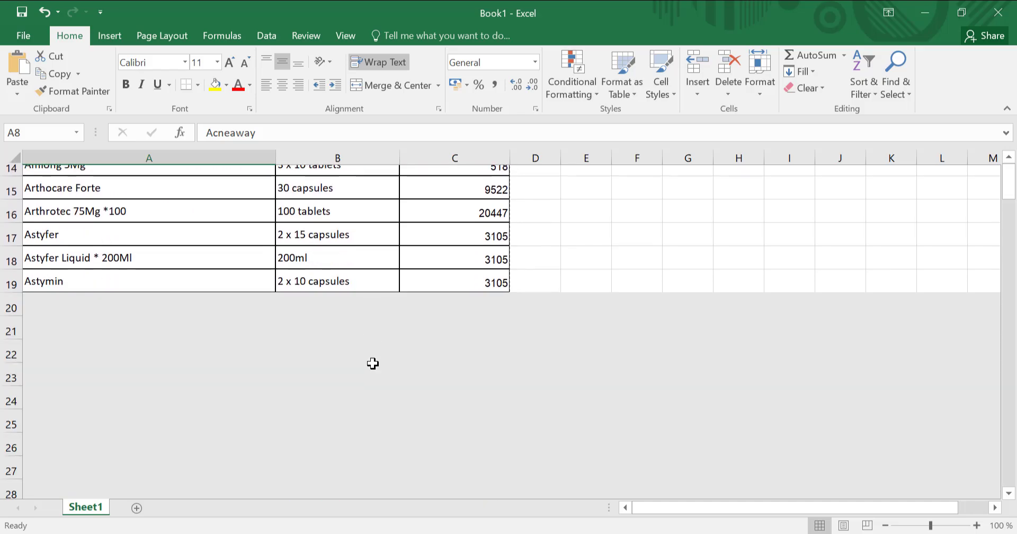
{"action": "scroll", "coordinate": [372, 363], "scroll_direction": "down", "scroll_amount": 14}
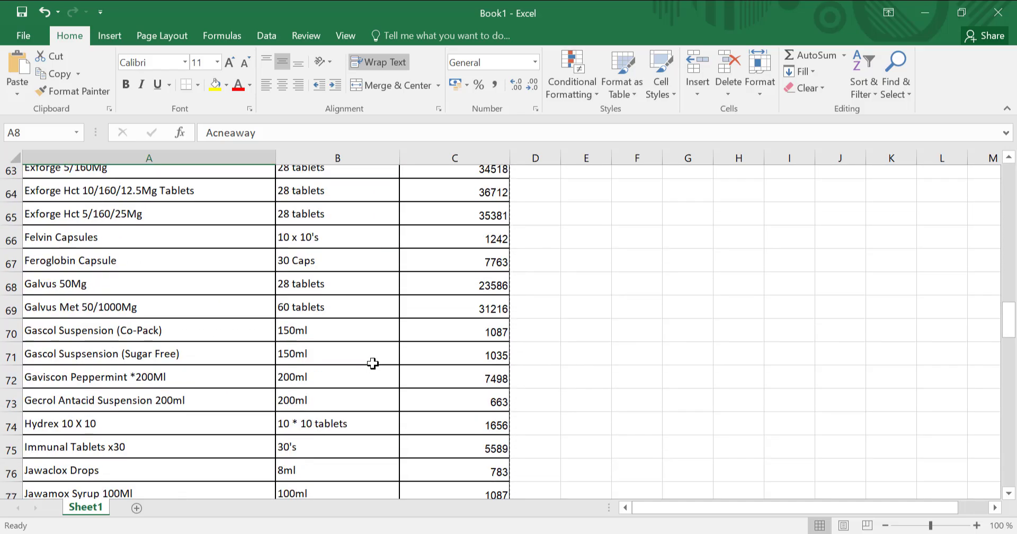
{"action": "scroll", "coordinate": [373, 363], "scroll_direction": "down", "scroll_amount": 10}
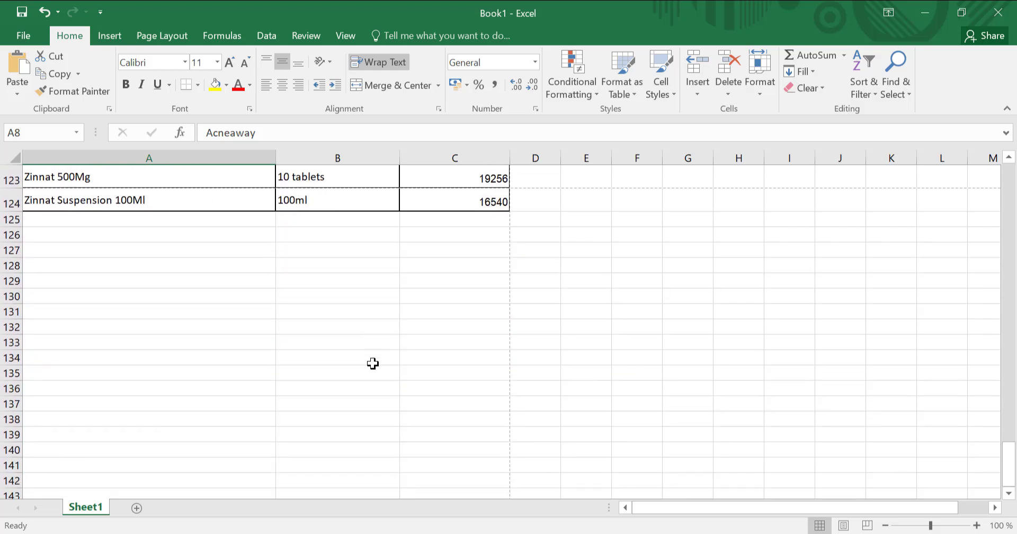
{"action": "scroll", "coordinate": [372, 363], "scroll_direction": "up", "scroll_amount": 1}
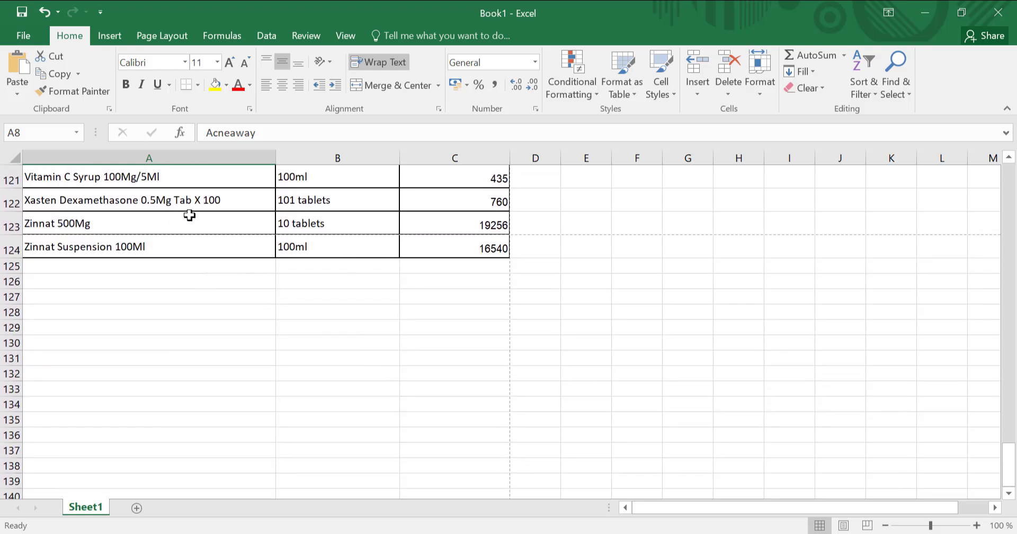
{"action": "scroll", "coordinate": [275, 339], "scroll_direction": "up", "scroll_amount": 6}
{"action": "scroll", "coordinate": [275, 340], "scroll_direction": "up", "scroll_amount": 20}
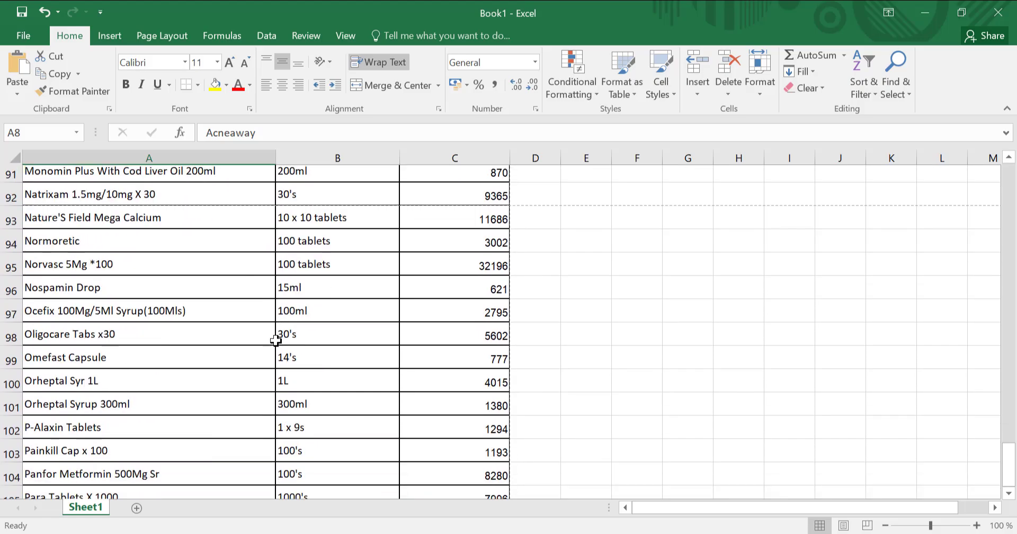
{"action": "scroll", "coordinate": [276, 339], "scroll_direction": "up", "scroll_amount": 6}
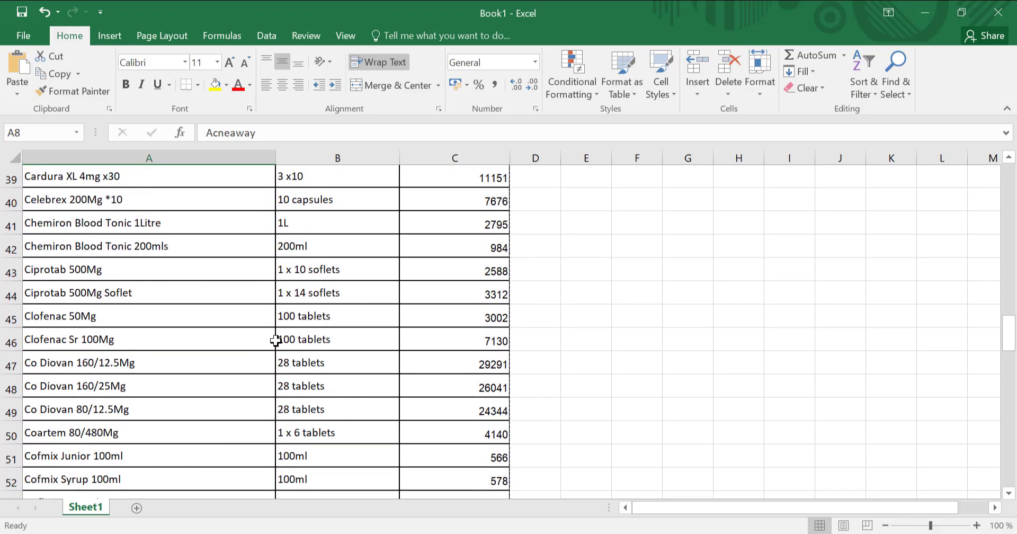
{"action": "scroll", "coordinate": [275, 339], "scroll_direction": "down", "scroll_amount": 4}
{"action": "scroll", "coordinate": [275, 339], "scroll_direction": "up", "scroll_amount": 11}
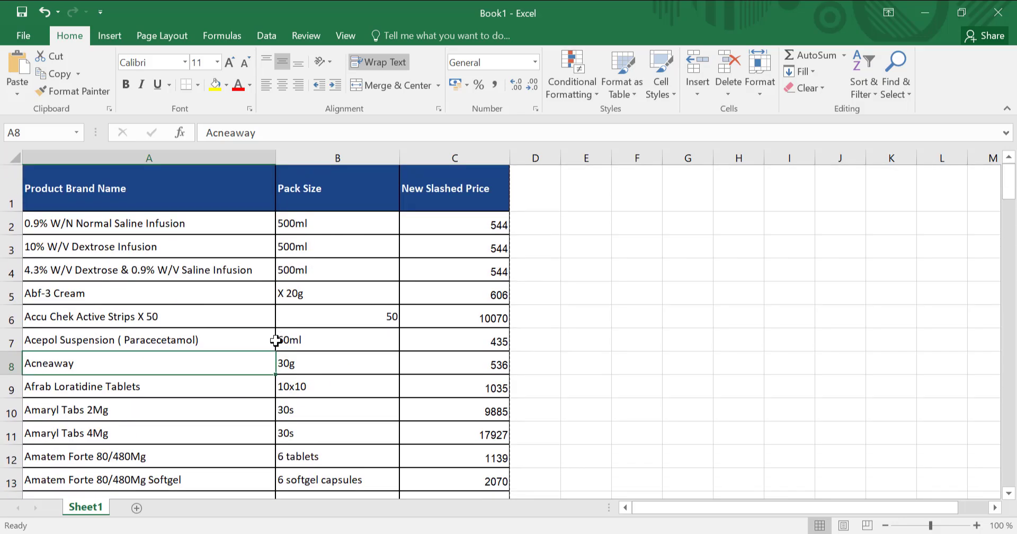
- Preview the printout and compare pages 1 and 2 for the column headings
{"action": "key", "text": "ctrl+p"}
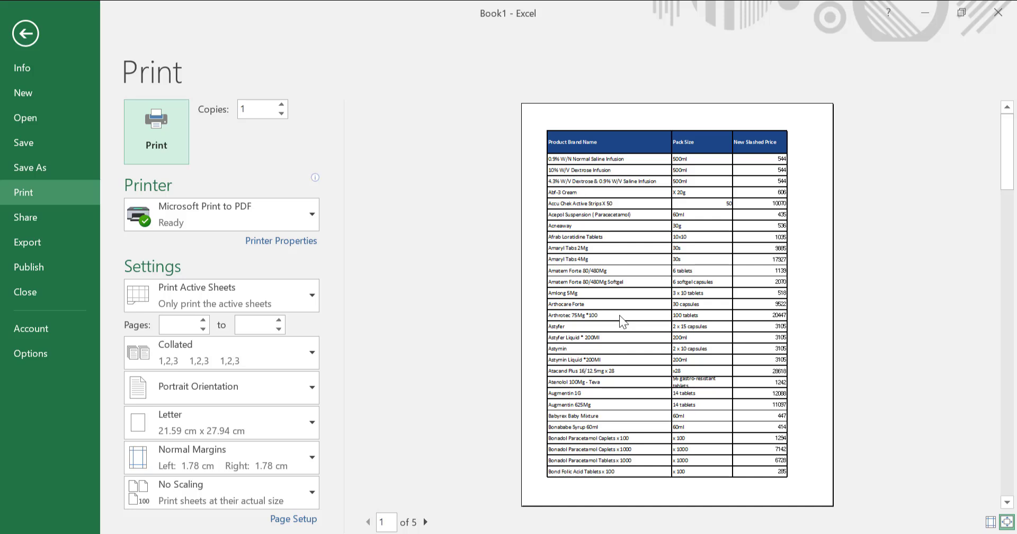
{"action": "left_click", "coordinate": [425, 522]}
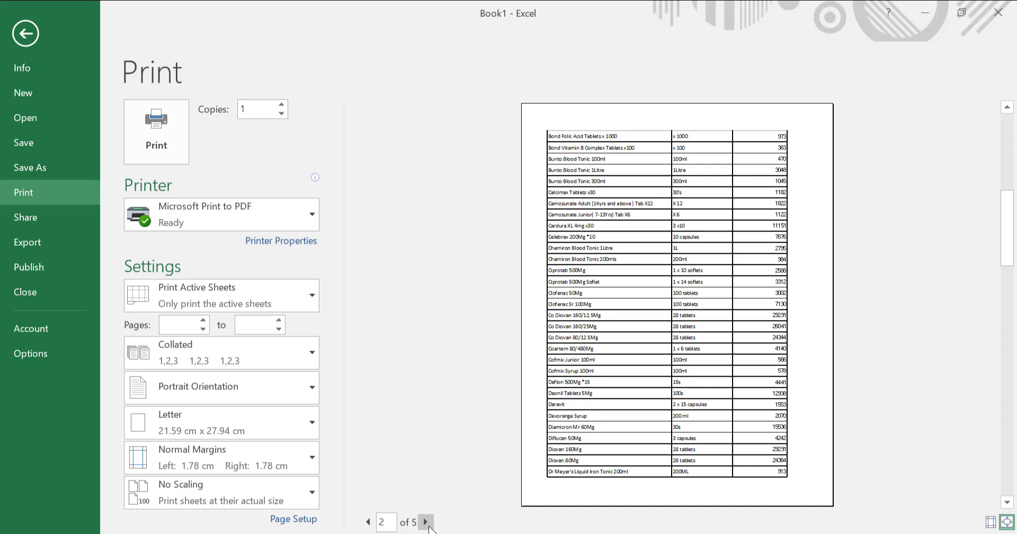
{"action": "left_click", "coordinate": [369, 522]}
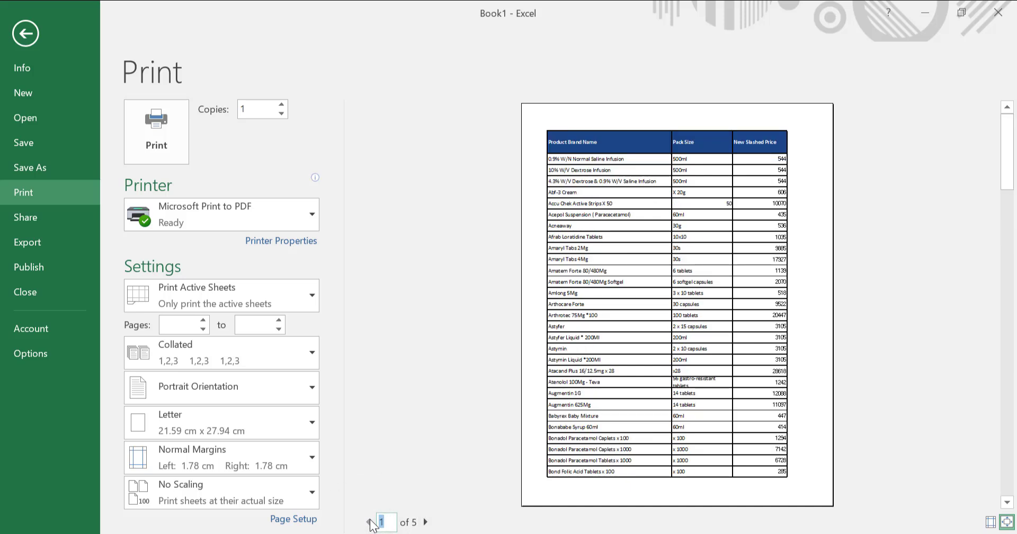
{"action": "left_click", "coordinate": [425, 521]}
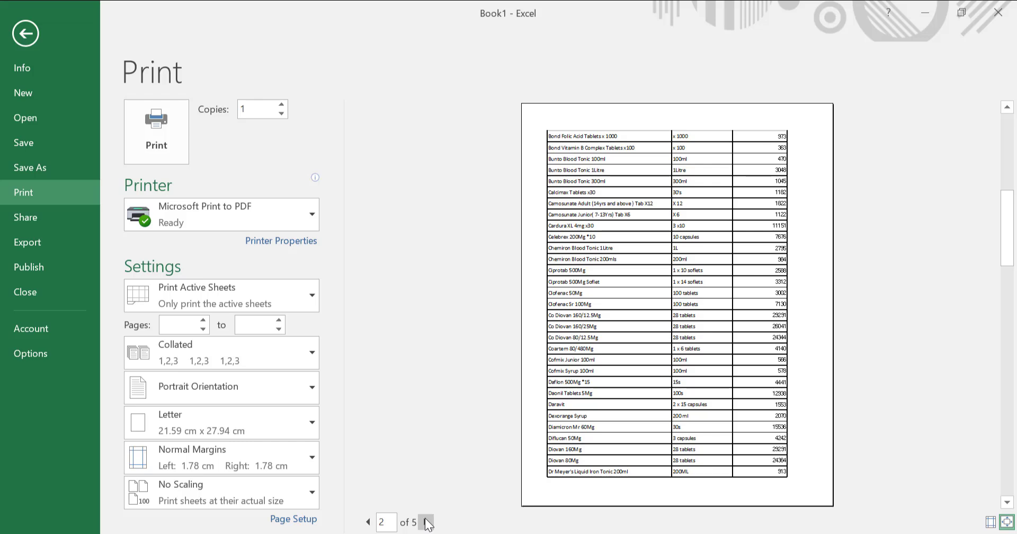
{"action": "key", "text": "Escape"}
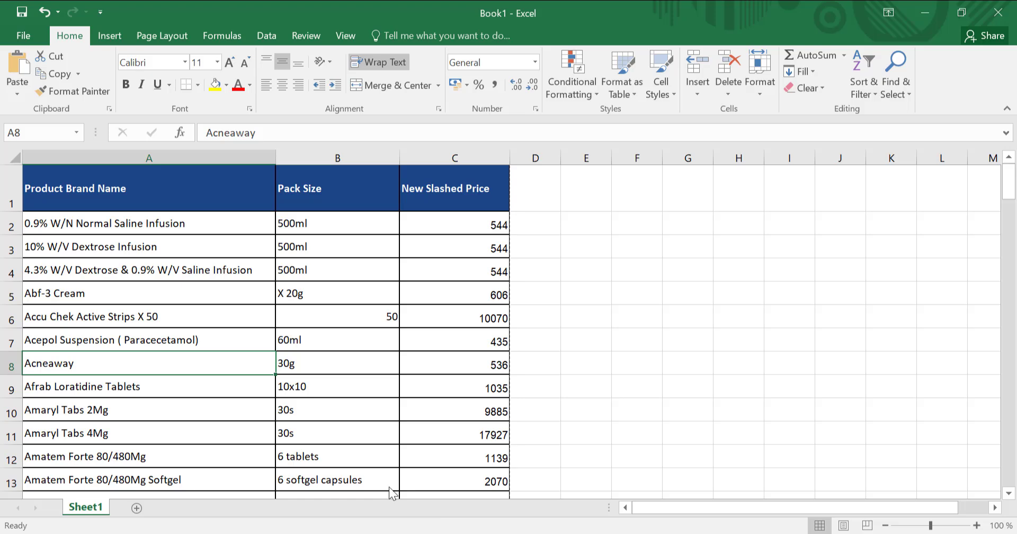
- Reduce the height of the blue header row of the product table
{"action": "left_click", "coordinate": [167, 36]}
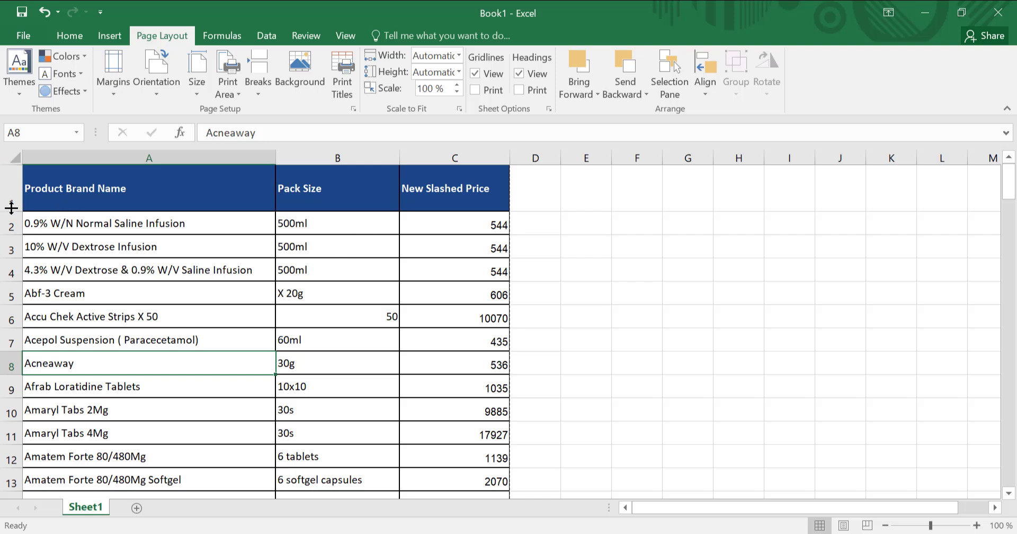
{"action": "left_click_drag", "start_coordinate": [14, 209], "coordinate": [16, 198]}
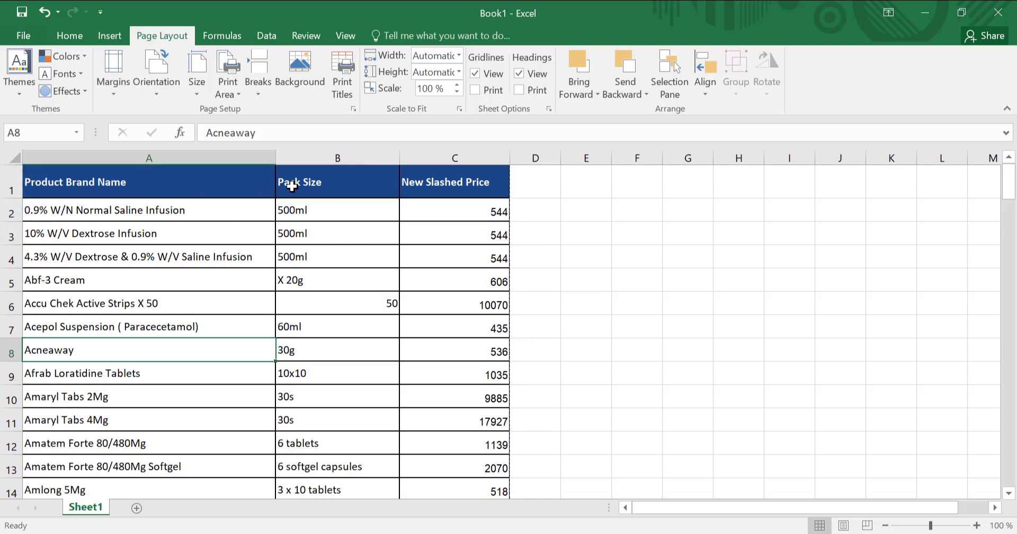
- Examine the page, margin and header/footer settings in Page Setup
{"action": "left_click", "coordinate": [347, 68]}
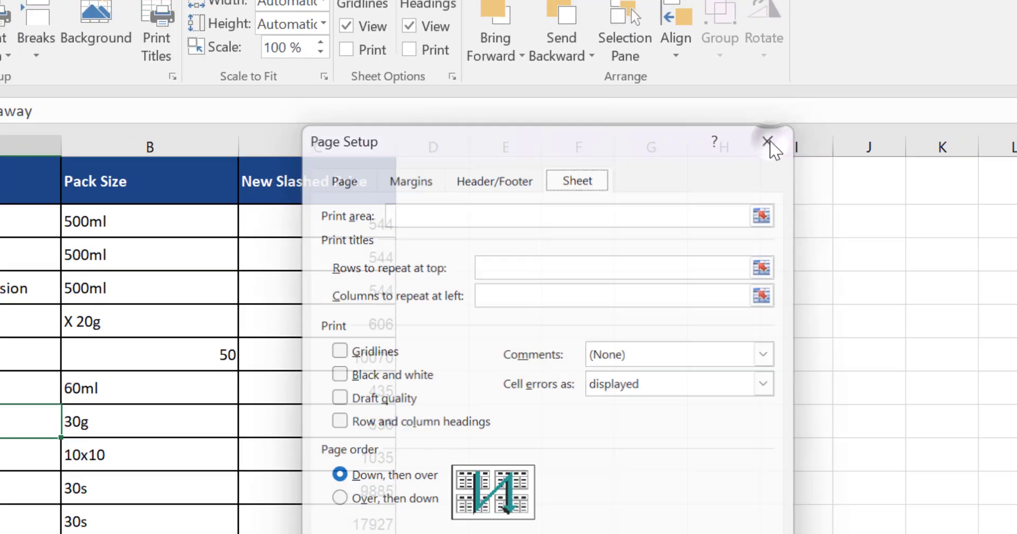
{"action": "left_click", "coordinate": [769, 136]}
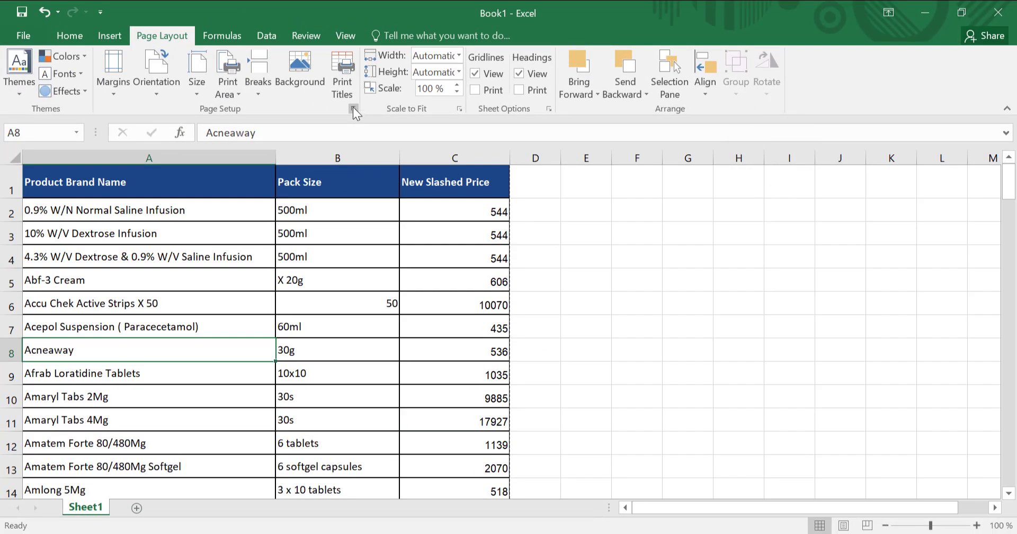
{"action": "left_click", "coordinate": [353, 108]}
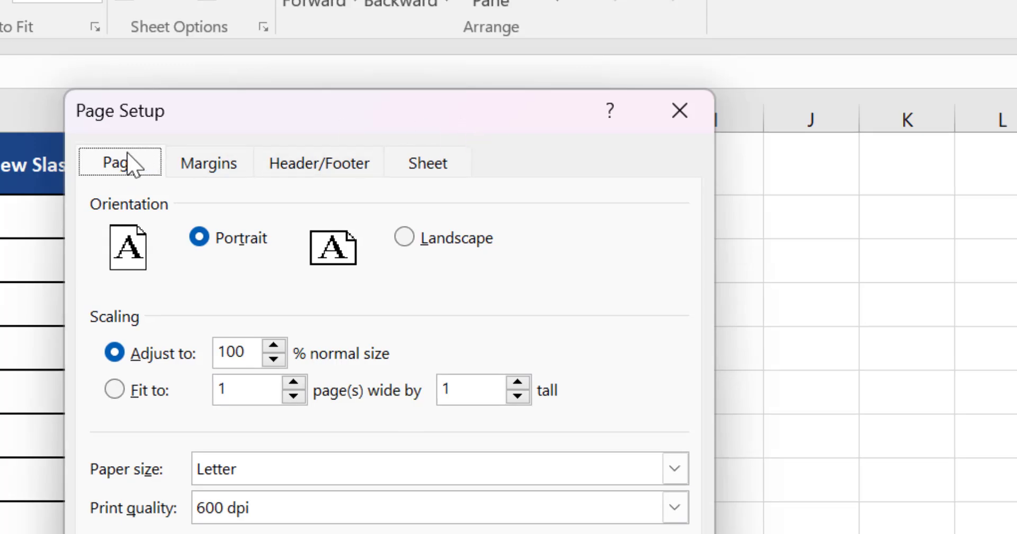
{"action": "left_click", "coordinate": [211, 167]}
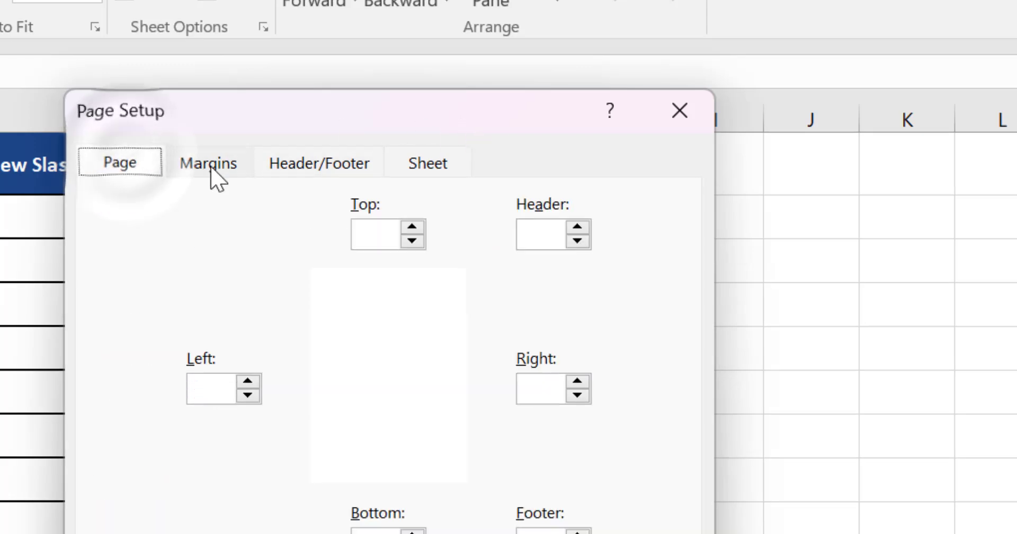
{"action": "left_click", "coordinate": [325, 172]}
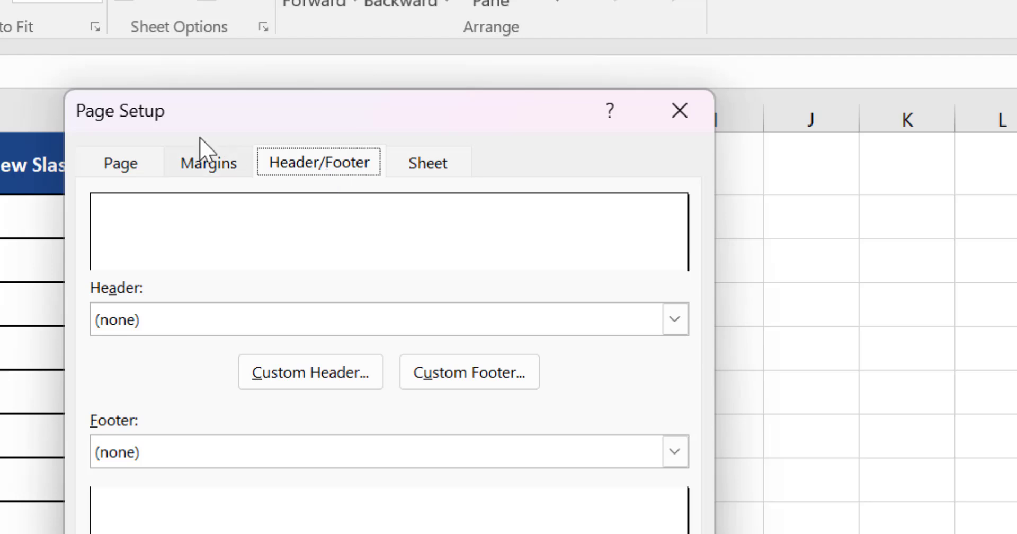
{"action": "left_click", "coordinate": [112, 165]}
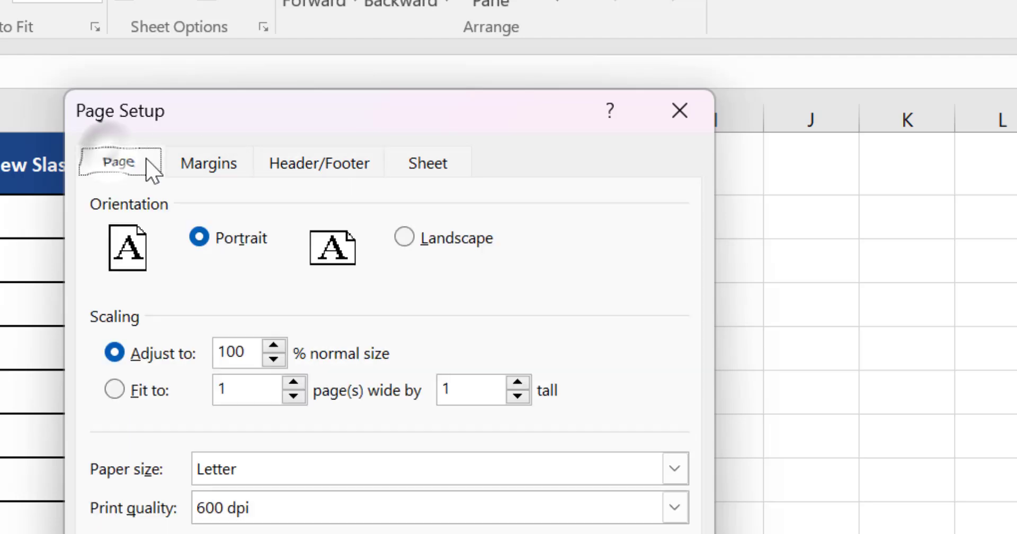
{"action": "left_click", "coordinate": [215, 177]}
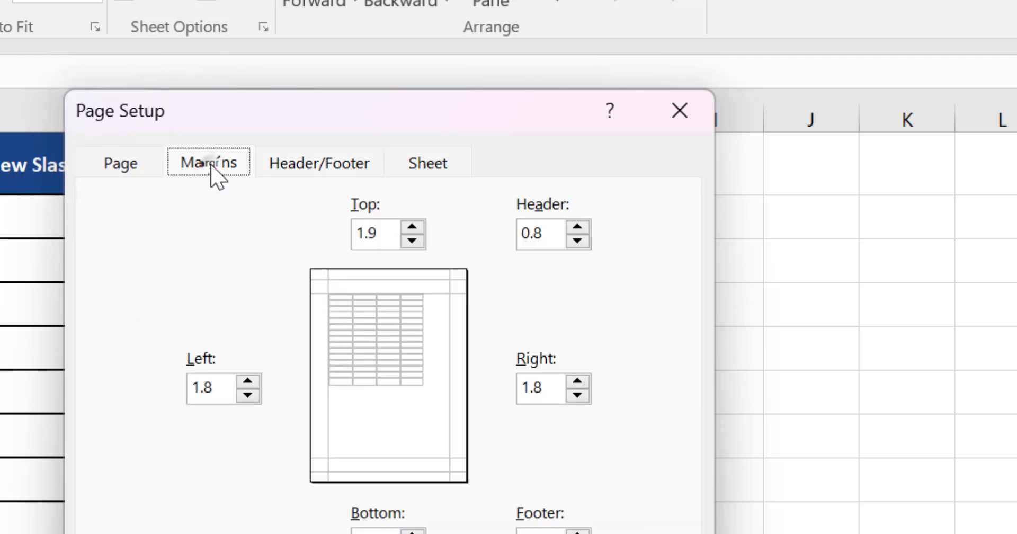
{"action": "left_click", "coordinate": [113, 160]}
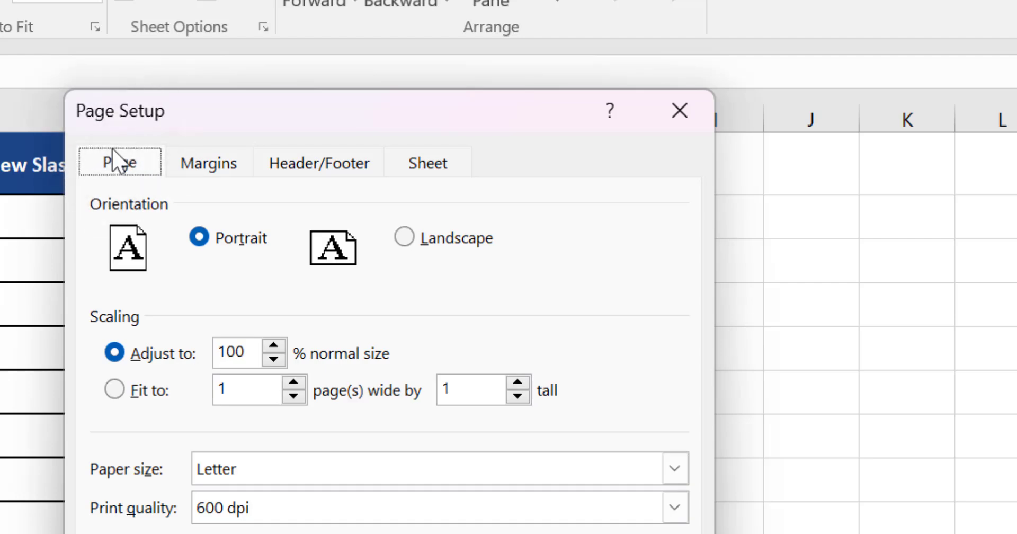
{"action": "left_click", "coordinate": [203, 166]}
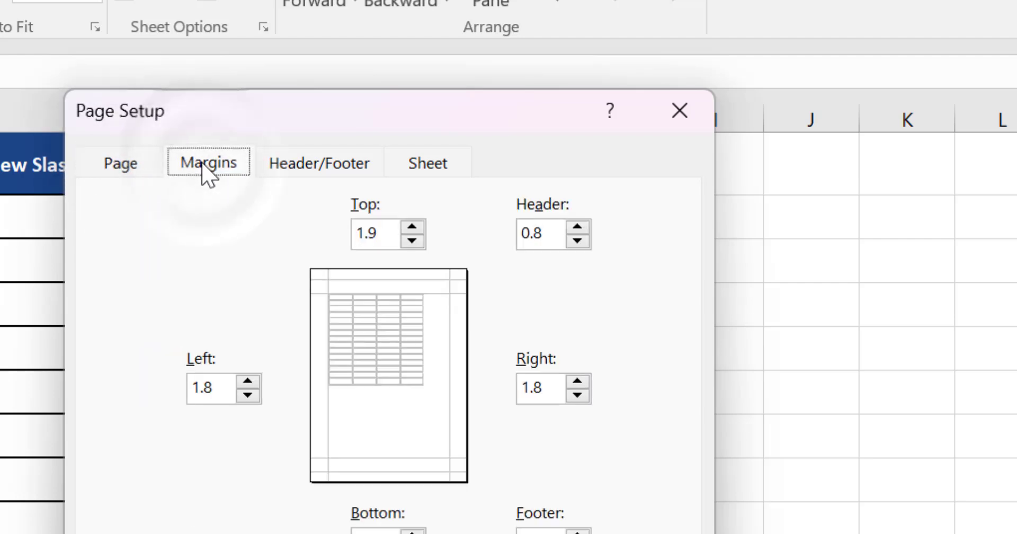
{"action": "left_click", "coordinate": [317, 164]}
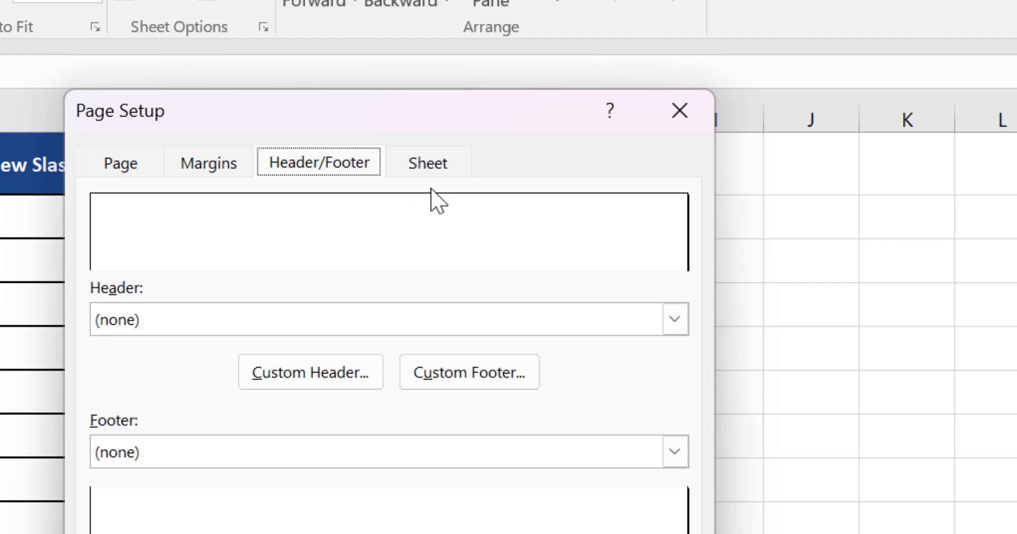
- Set the sheet's print area to $A$1:$C$10 and check the result in the print preview
{"action": "left_click", "coordinate": [426, 170]}
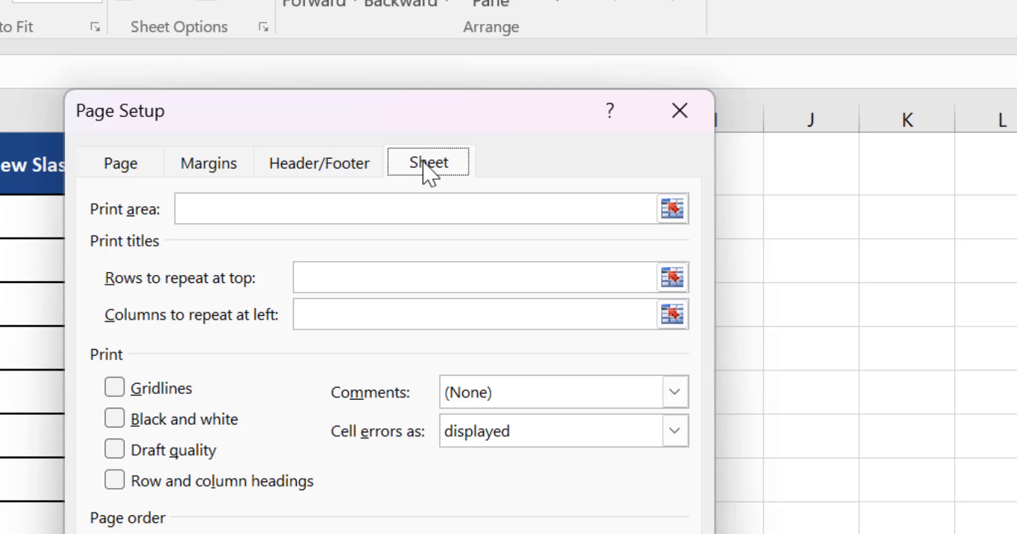
{"action": "left_click_drag", "start_coordinate": [412, 117], "coordinate": [618, 125]}
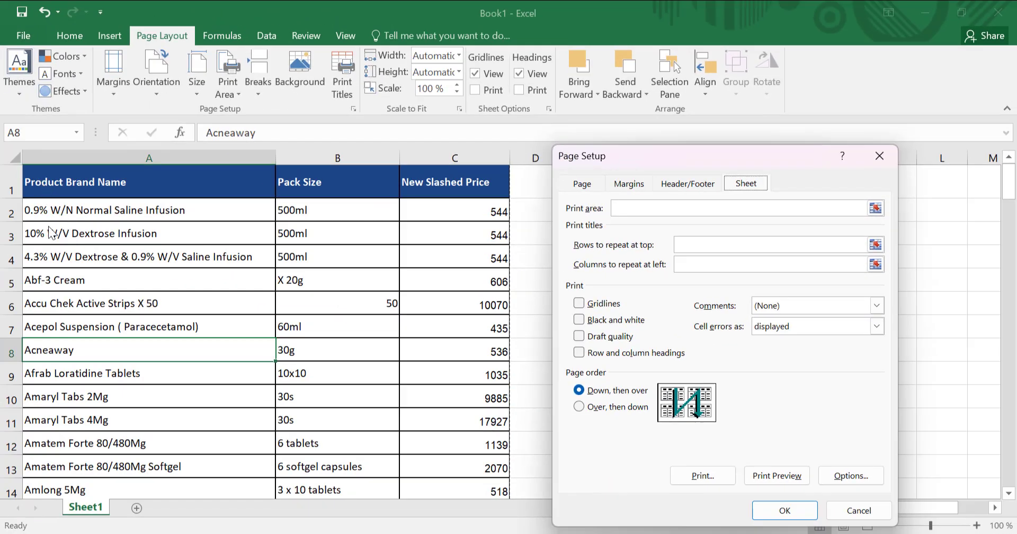
{"action": "left_click", "coordinate": [875, 208]}
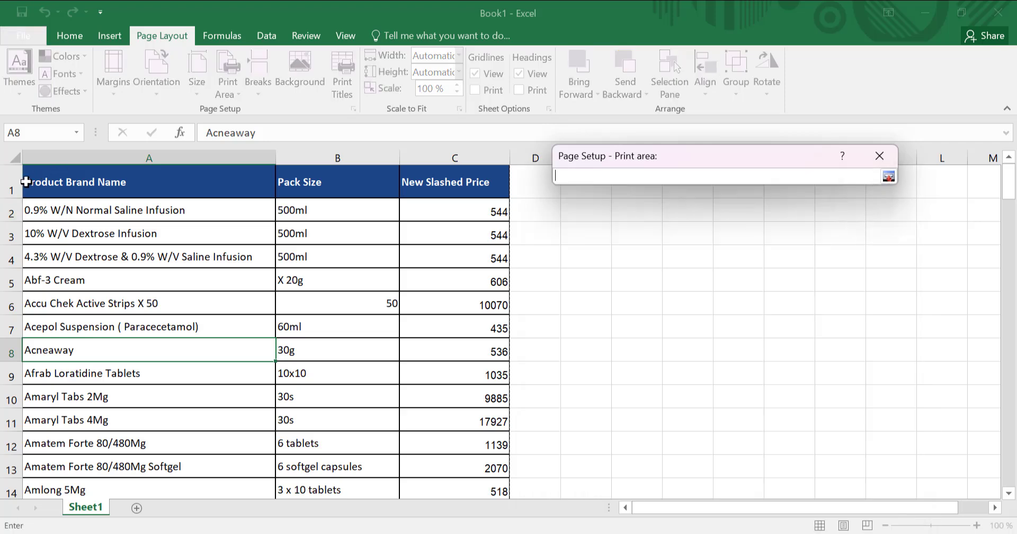
{"action": "left_click_drag", "start_coordinate": [27, 181], "coordinate": [498, 399]}
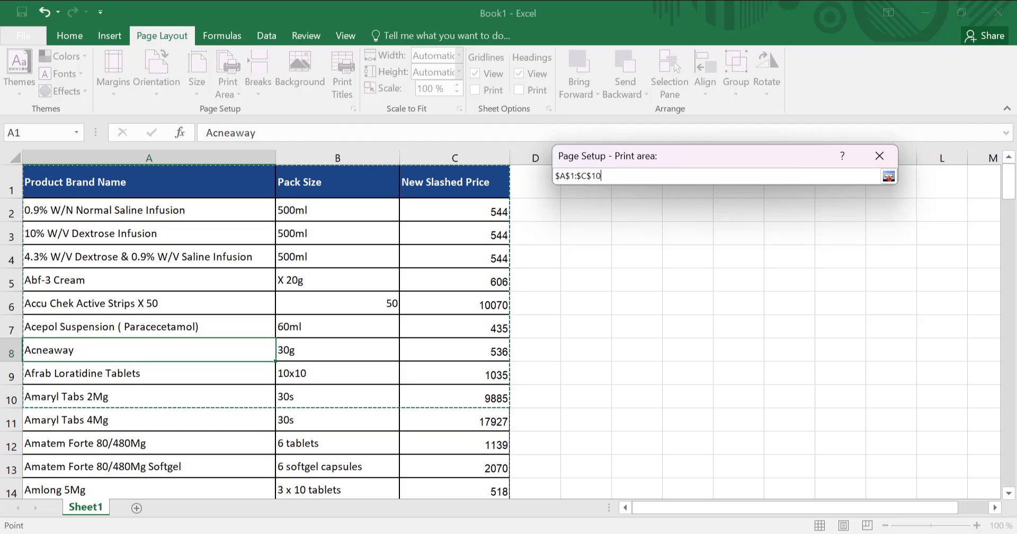
{"action": "left_click", "coordinate": [888, 176]}
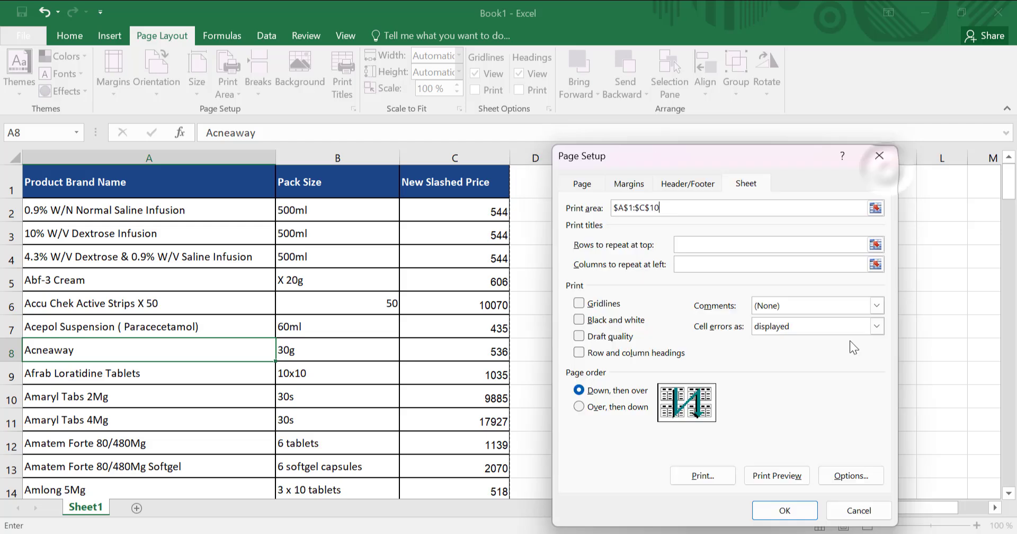
{"action": "left_click", "coordinate": [783, 510]}
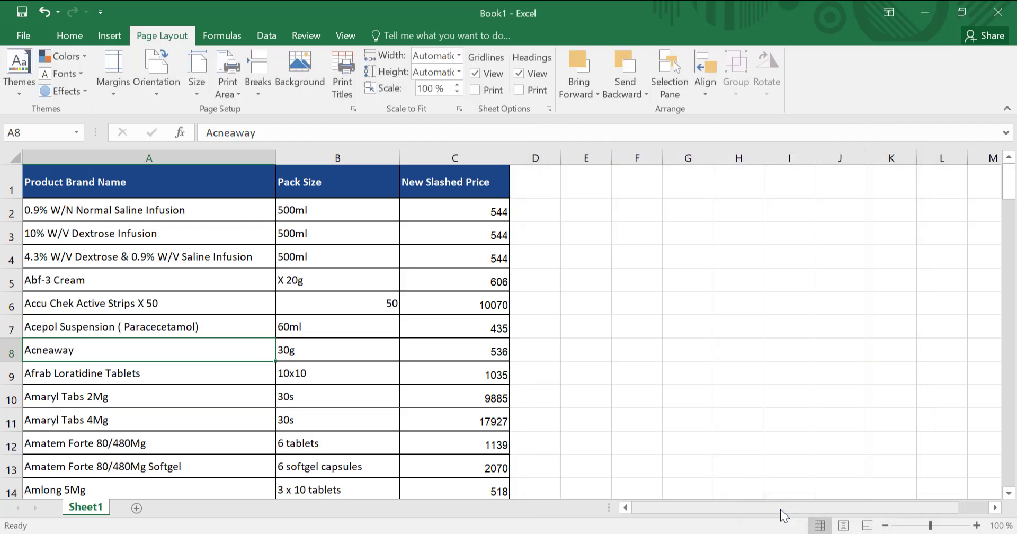
{"action": "key", "text": "ctrl+p"}
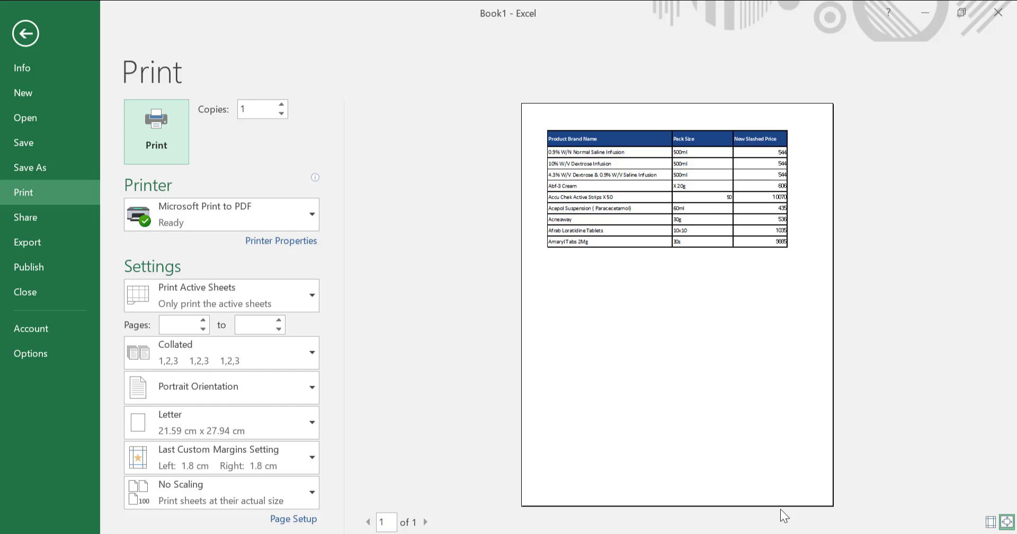
{"action": "key", "text": "Escape"}
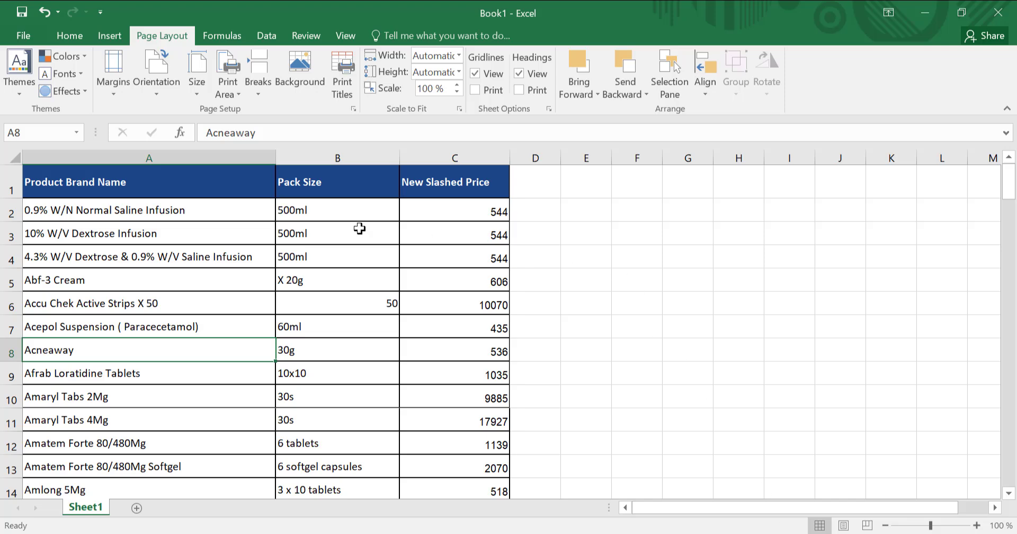
- Clear the sheet's print area in Page Setup and check that the setting is empty
{"action": "left_click", "coordinate": [337, 67]}
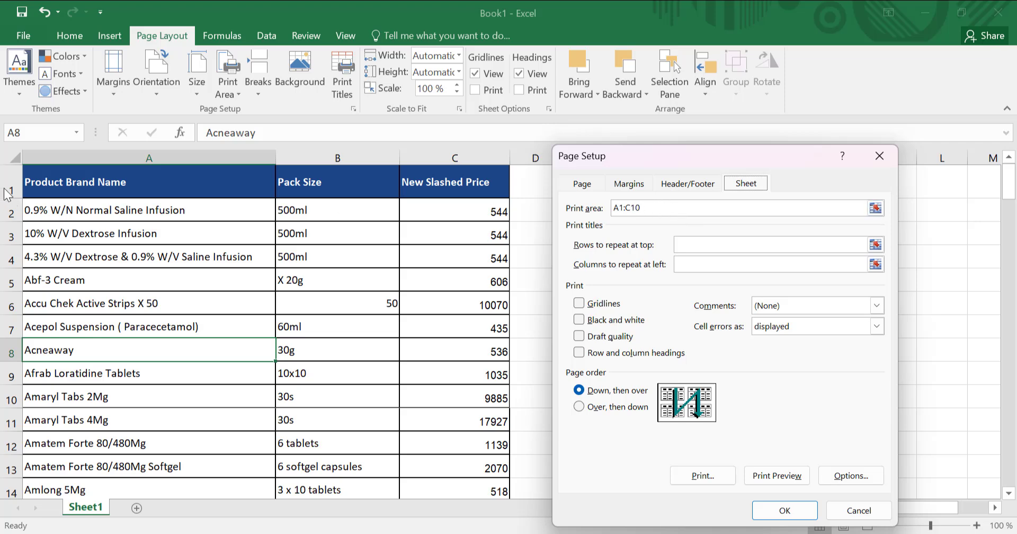
{"action": "left_click", "coordinate": [656, 208]}
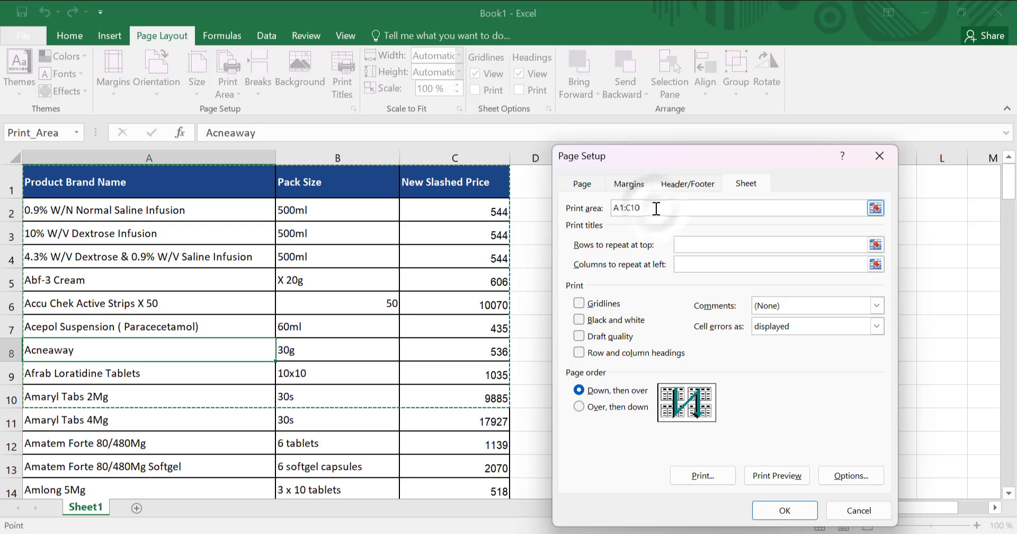
{"action": "key", "text": "BackSpace"}
{"action": "key", "text": "BackSpace"}
{"action": "key", "text": "BackSpace"}
{"action": "key", "text": "BackSpace"}
{"action": "key", "text": "BackSpace"}
{"action": "key", "text": "BackSpace"}
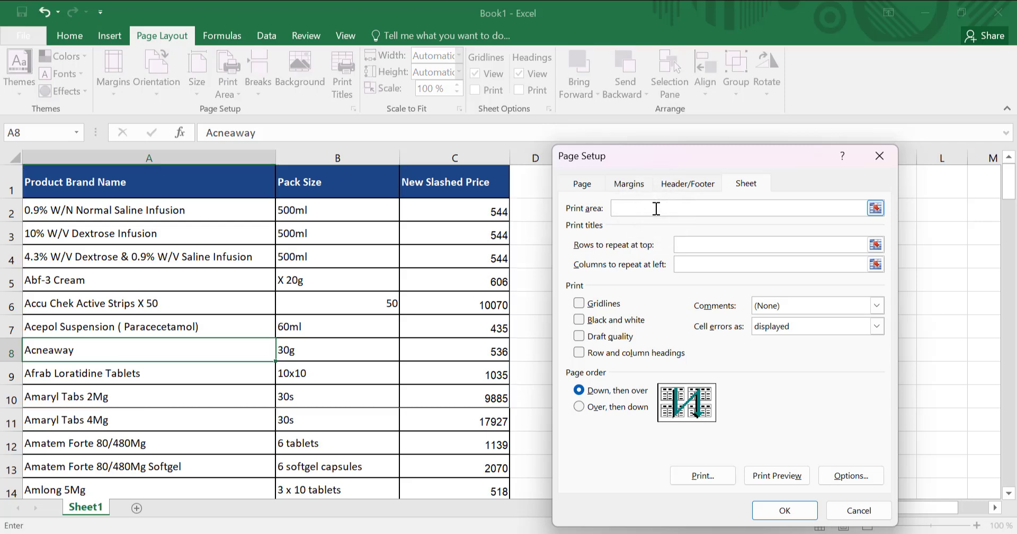
{"action": "left_click", "coordinate": [799, 513]}
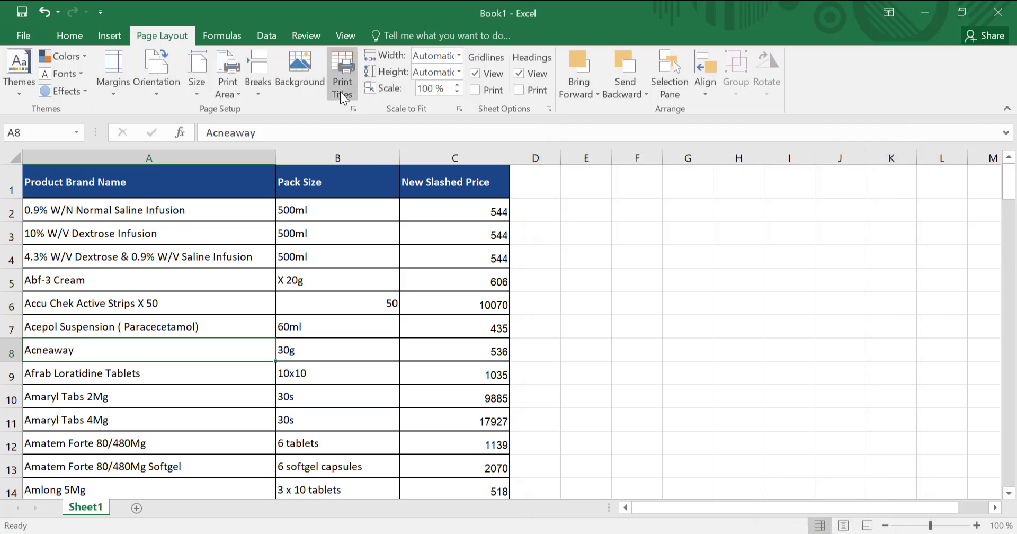
{"action": "left_click", "coordinate": [335, 76]}
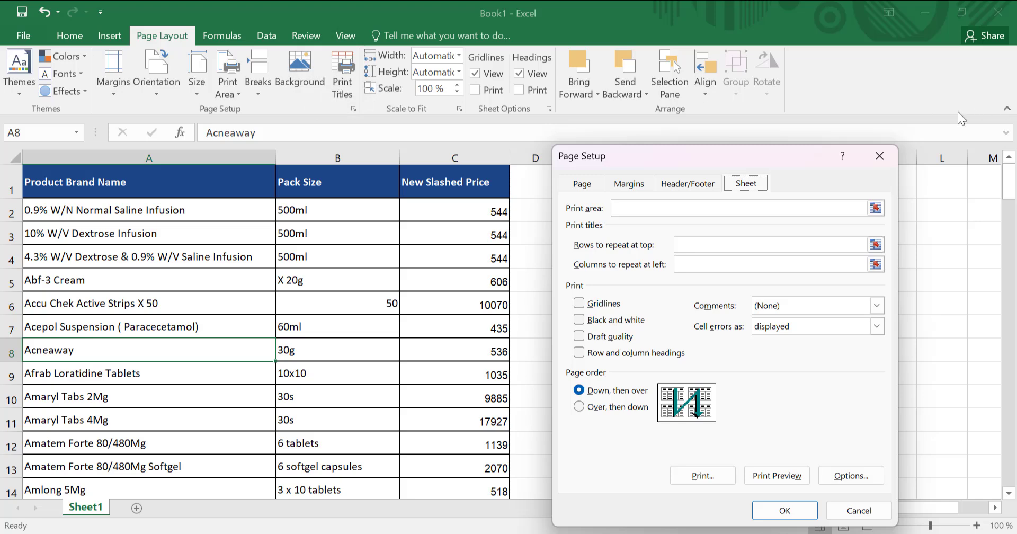
{"action": "left_click", "coordinate": [875, 159]}
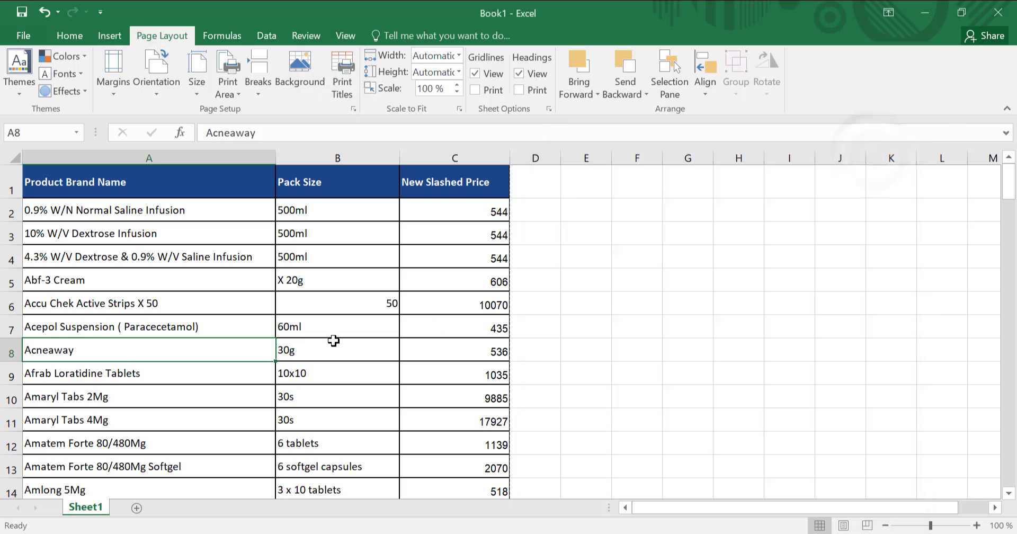
- Set the print page range to 2 to 2 and check page 2 in the print preview
{"action": "key", "text": "ctrl+p"}
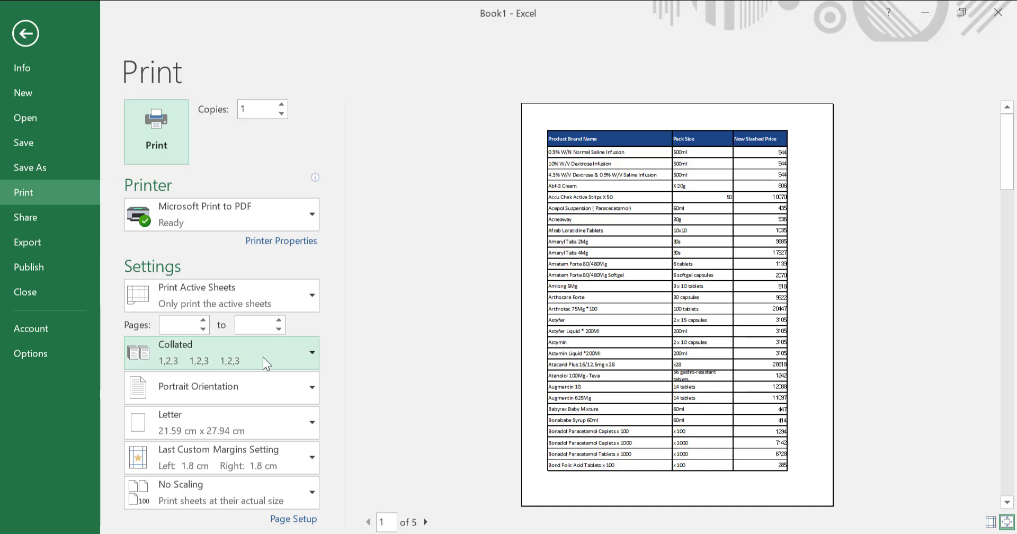
{"action": "left_click", "coordinate": [171, 325]}
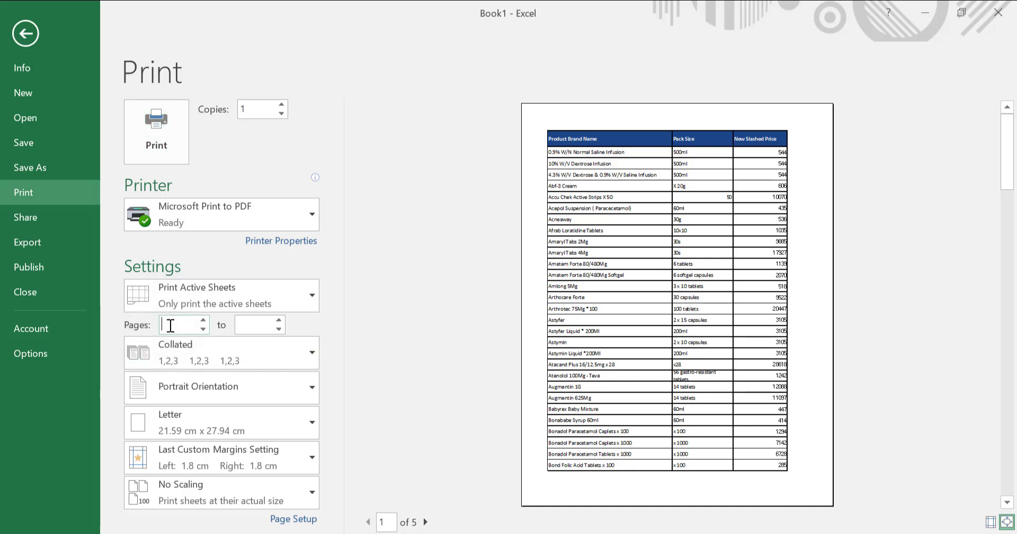
{"action": "type", "text": "2"}
{"action": "left_click", "coordinate": [254, 325]}
{"action": "type", "text": "2"}
{"action": "left_click", "coordinate": [425, 522]}
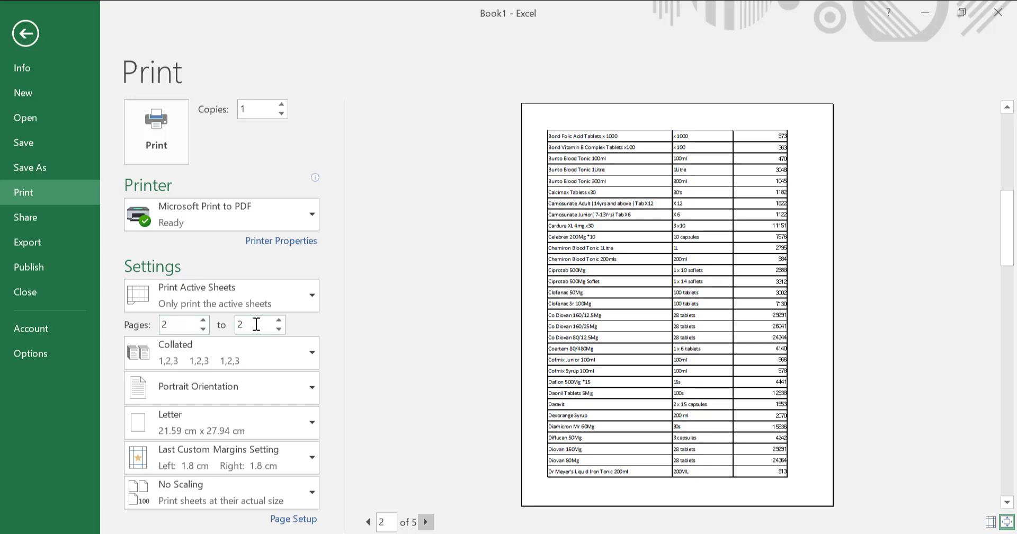
{"action": "key", "text": "Escape"}
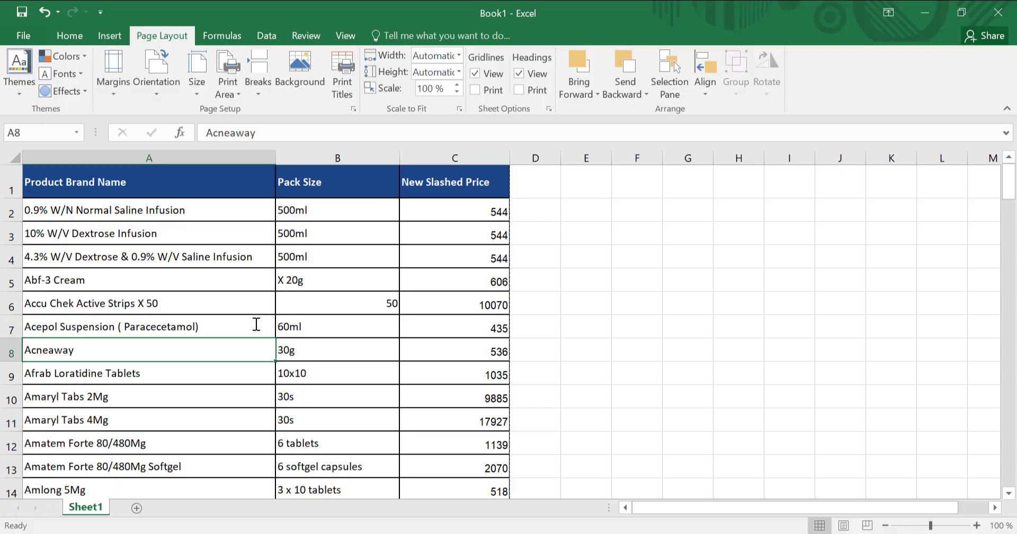
- Set the blue header row, $1:$1, as the rows to repeat at top of every printed page
{"action": "left_click", "coordinate": [343, 66]}
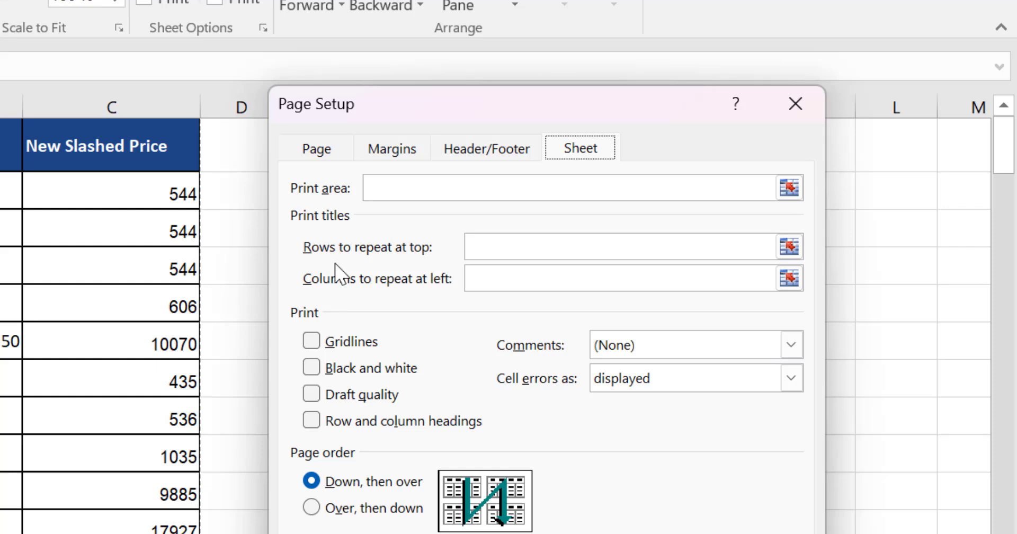
{"action": "left_click", "coordinate": [477, 255]}
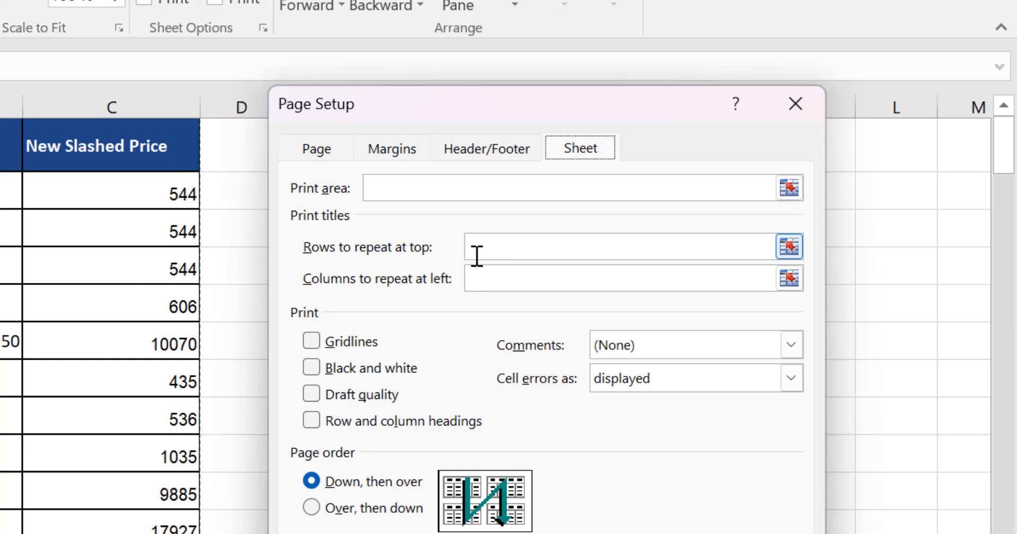
{"action": "left_click", "coordinate": [793, 250]}
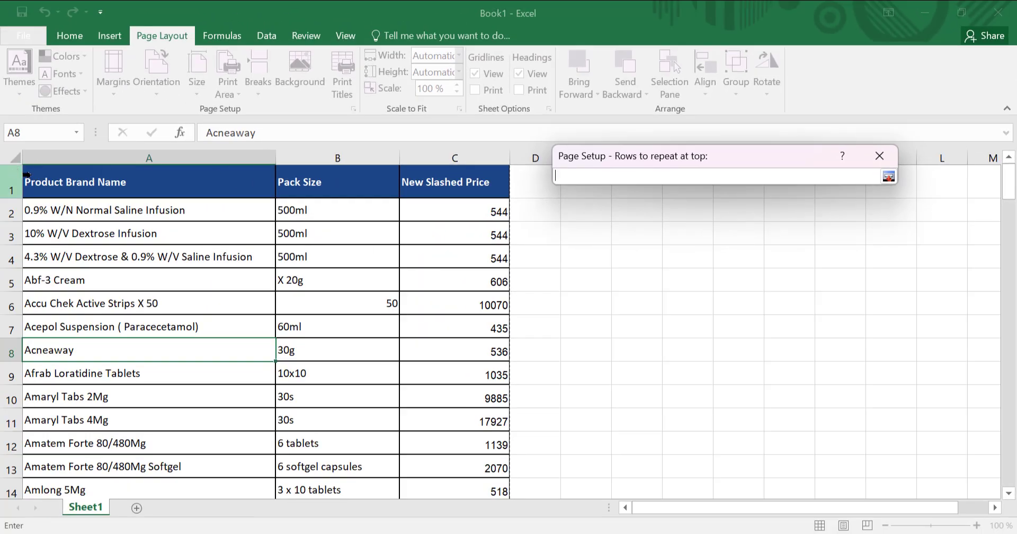
{"action": "left_click", "coordinate": [27, 175]}
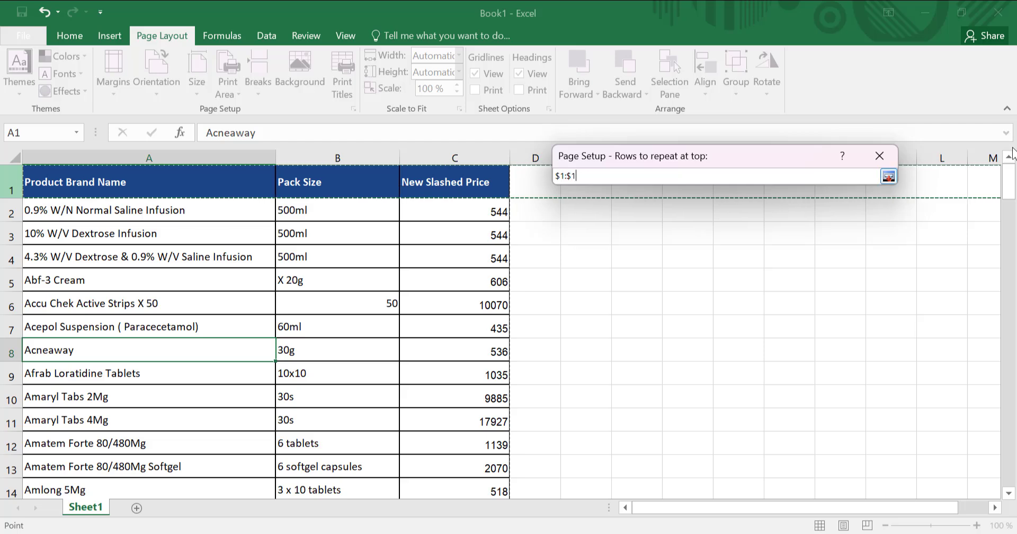
{"action": "left_click", "coordinate": [888, 177]}
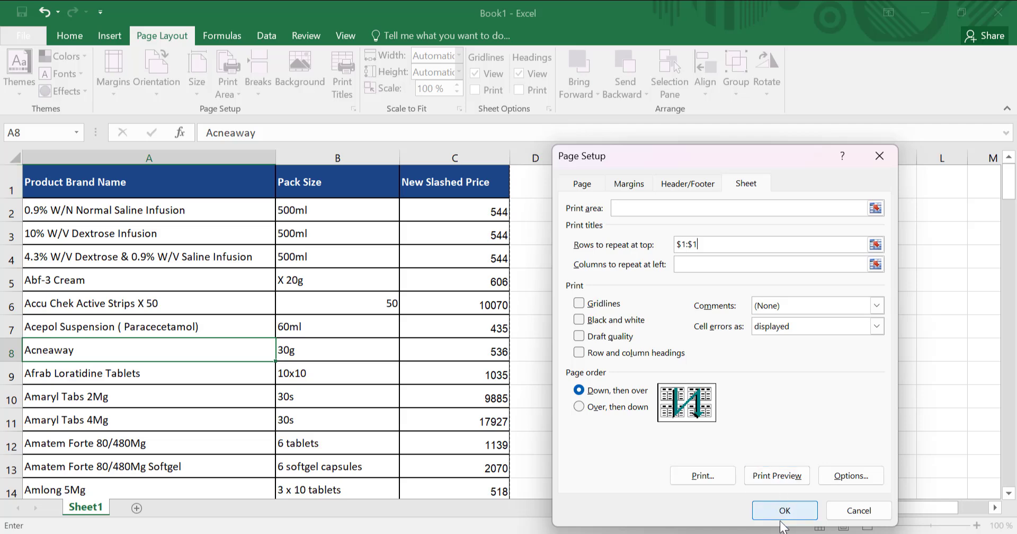
{"action": "left_click", "coordinate": [802, 515]}
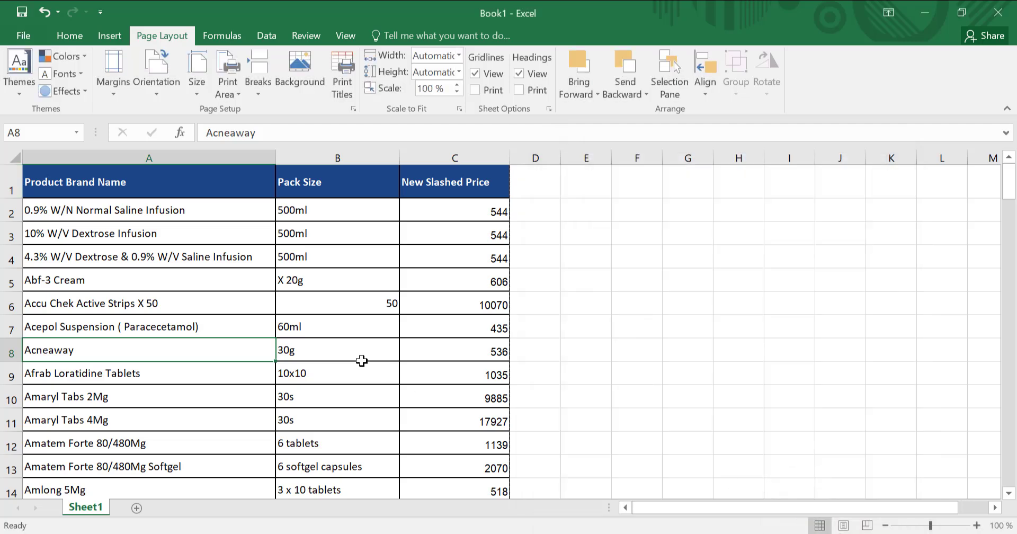
- Preview all five pages of the printout and check each for the column headings
{"action": "key", "text": "ctrl+p"}
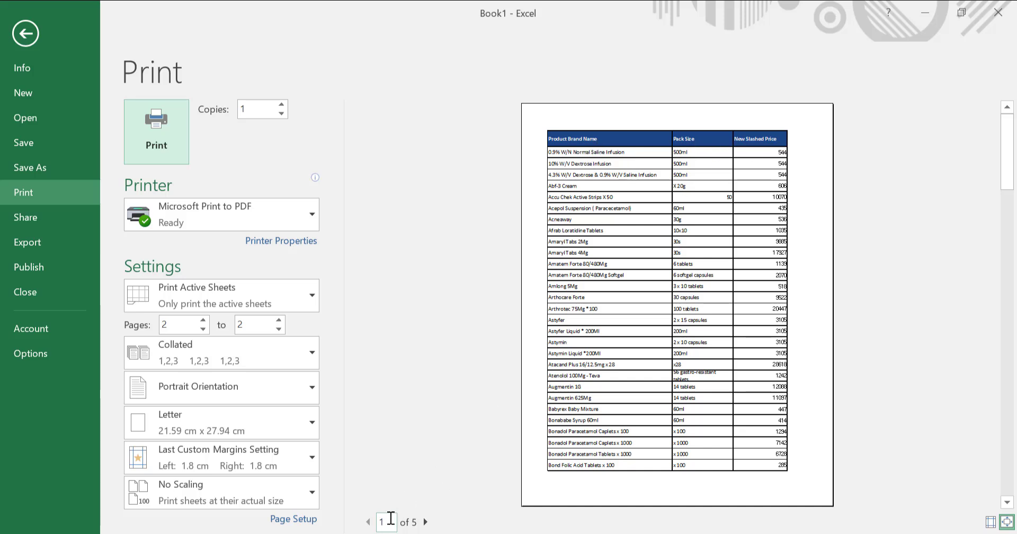
{"action": "left_click", "coordinate": [426, 522]}
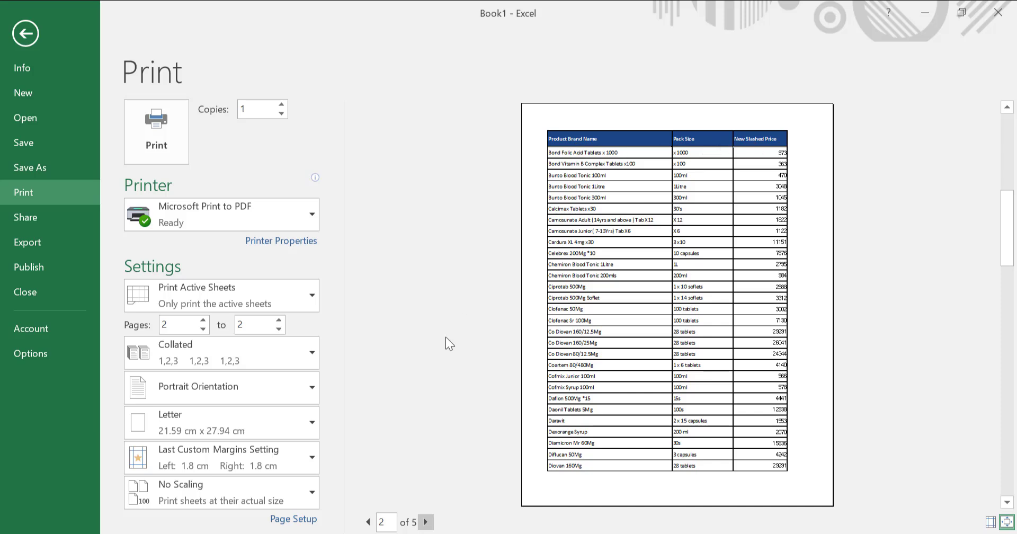
{"action": "left_click", "coordinate": [426, 522]}
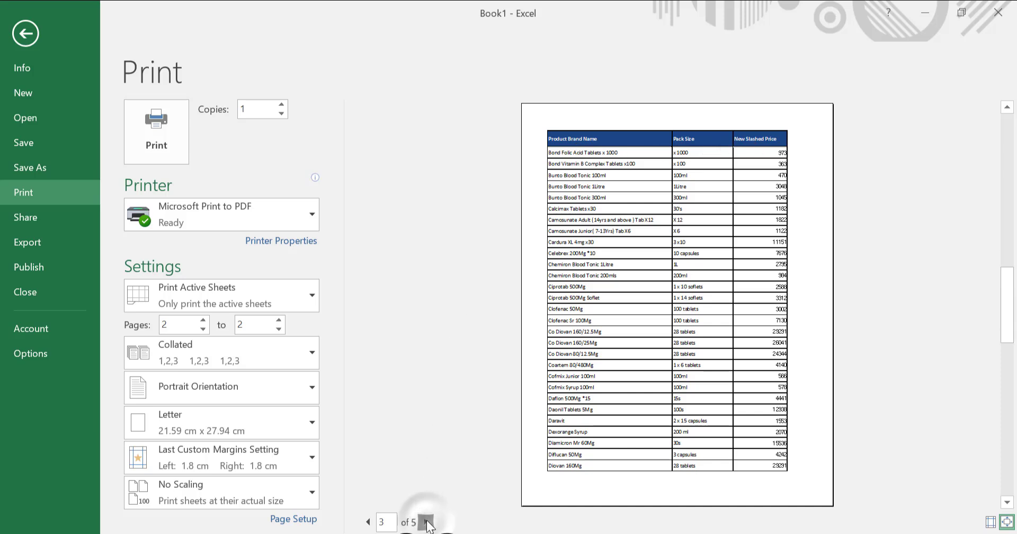
{"action": "left_click", "coordinate": [427, 523]}
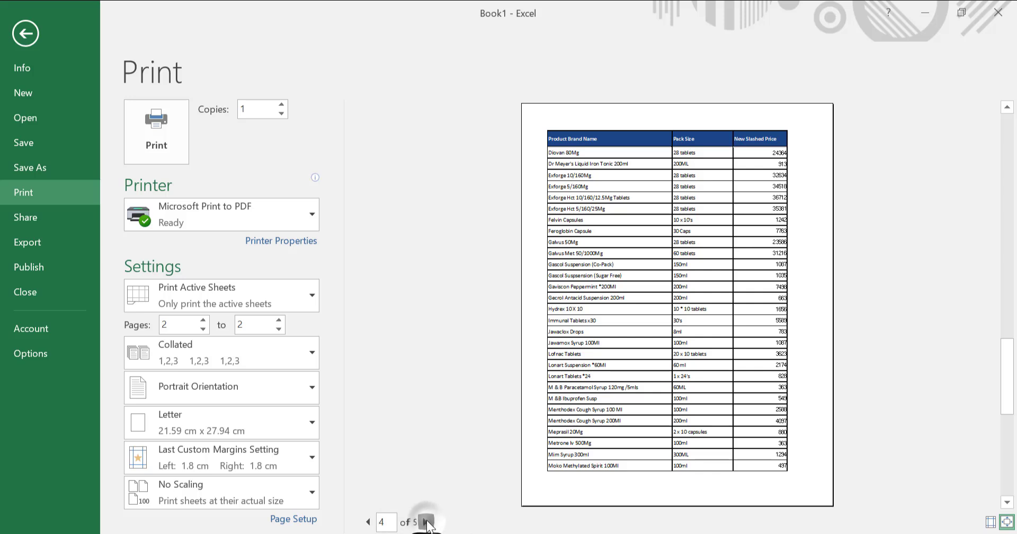
{"action": "left_click", "coordinate": [427, 523]}
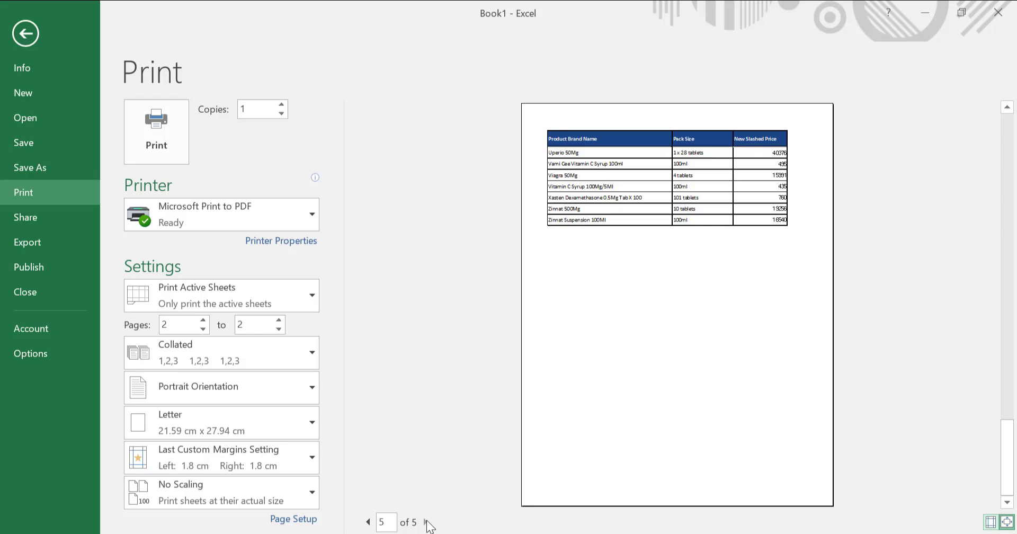
{"action": "key", "text": "Escape"}
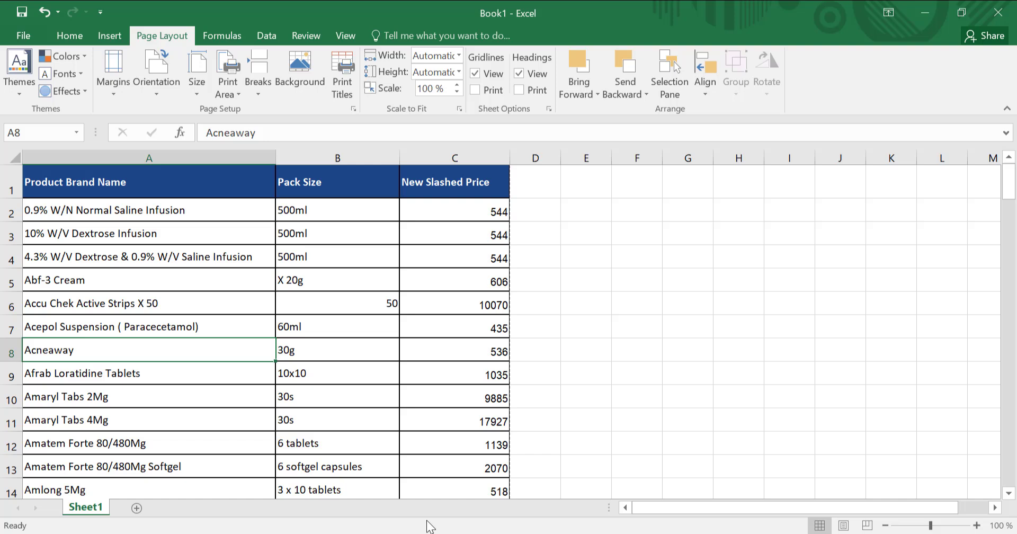
- Set the rows to repeat at top to the Acepol Suspension row, $7:$7
{"action": "left_click", "coordinate": [348, 68]}
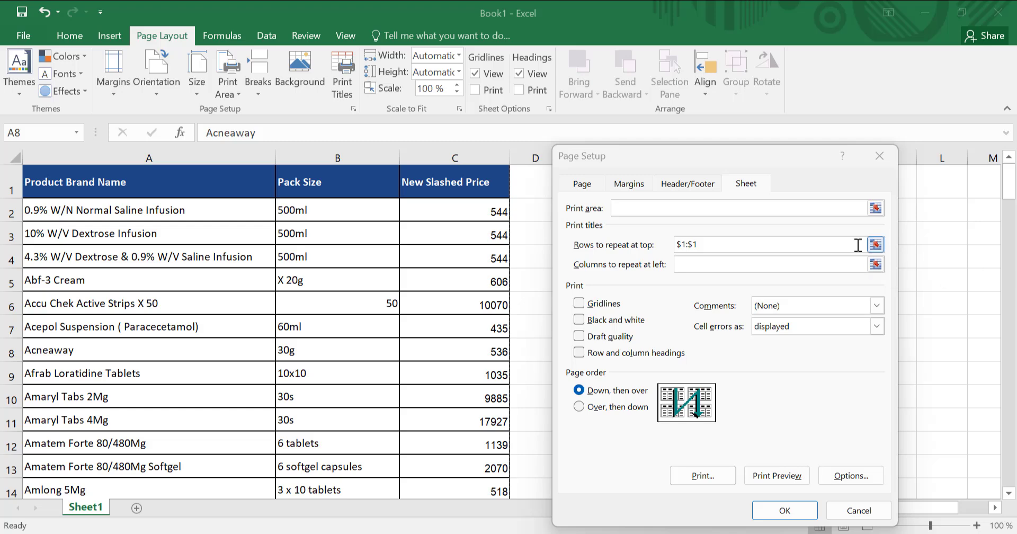
{"action": "left_click", "coordinate": [875, 245]}
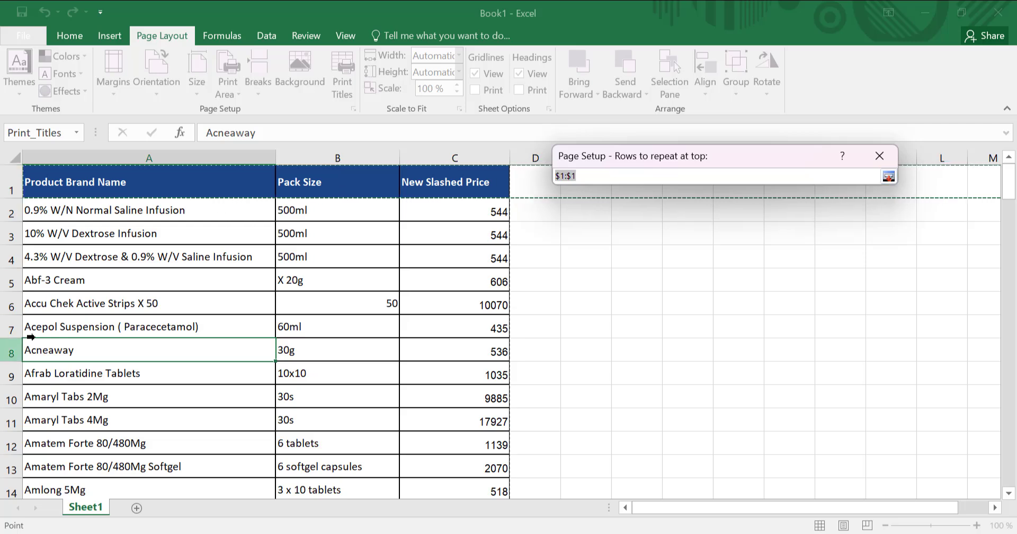
{"action": "left_click", "coordinate": [10, 326]}
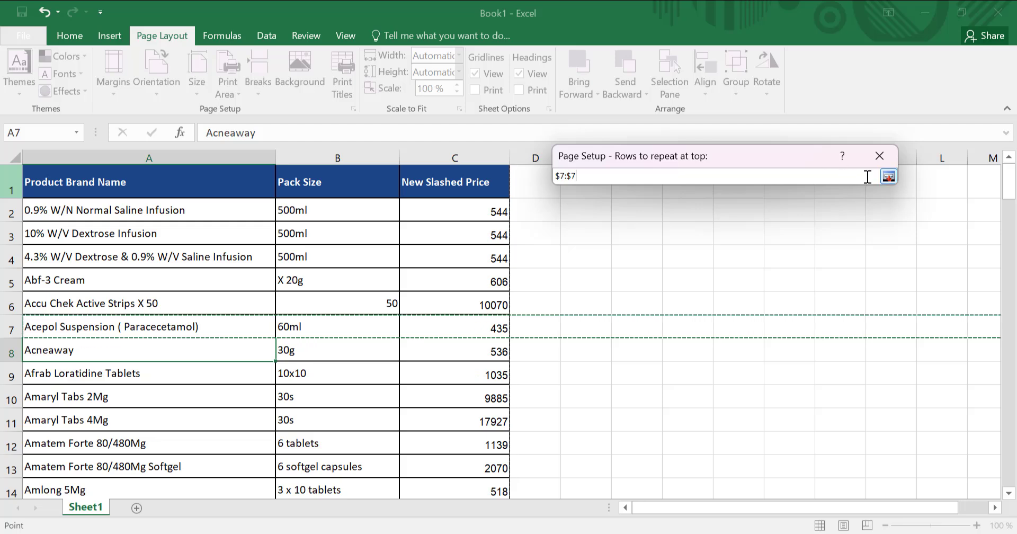
{"action": "left_click", "coordinate": [888, 176]}
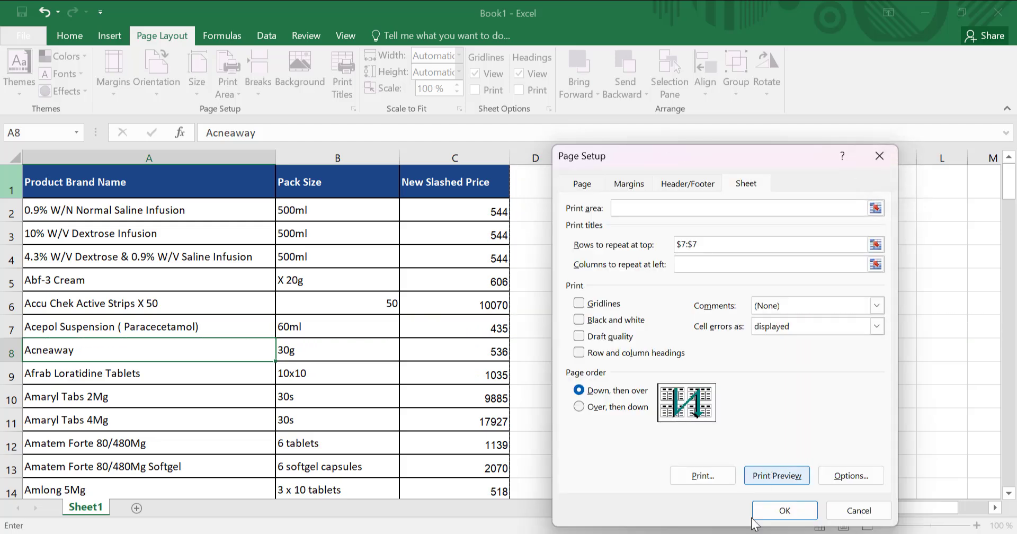
{"action": "left_click", "coordinate": [783, 510]}
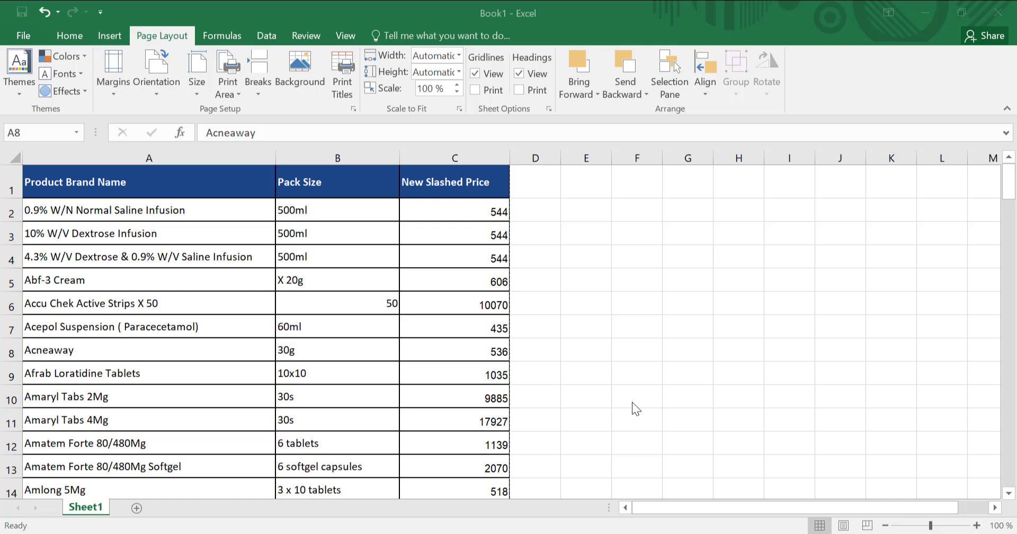
{"action": "left_click", "coordinate": [617, 349]}
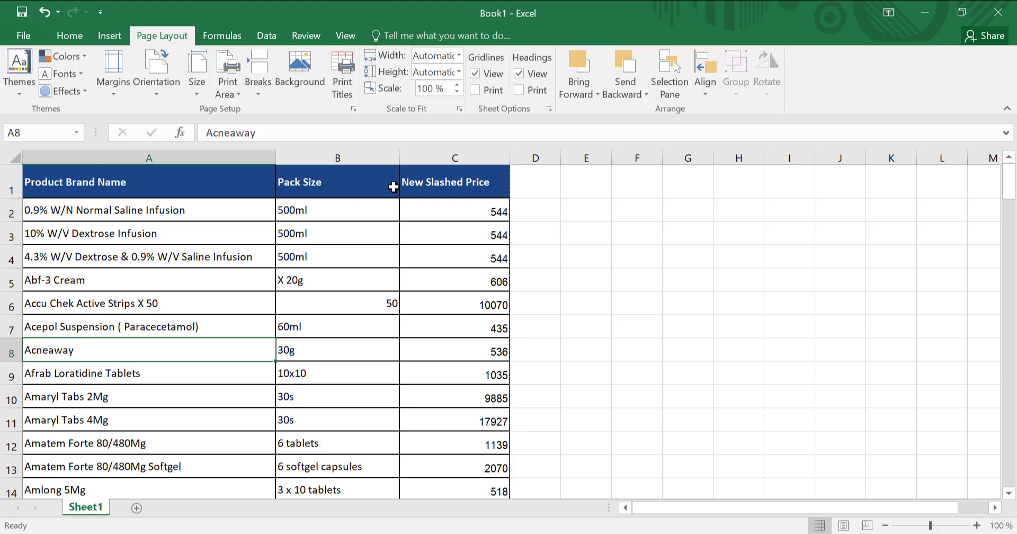
{"action": "left_click", "coordinate": [536, 389]}
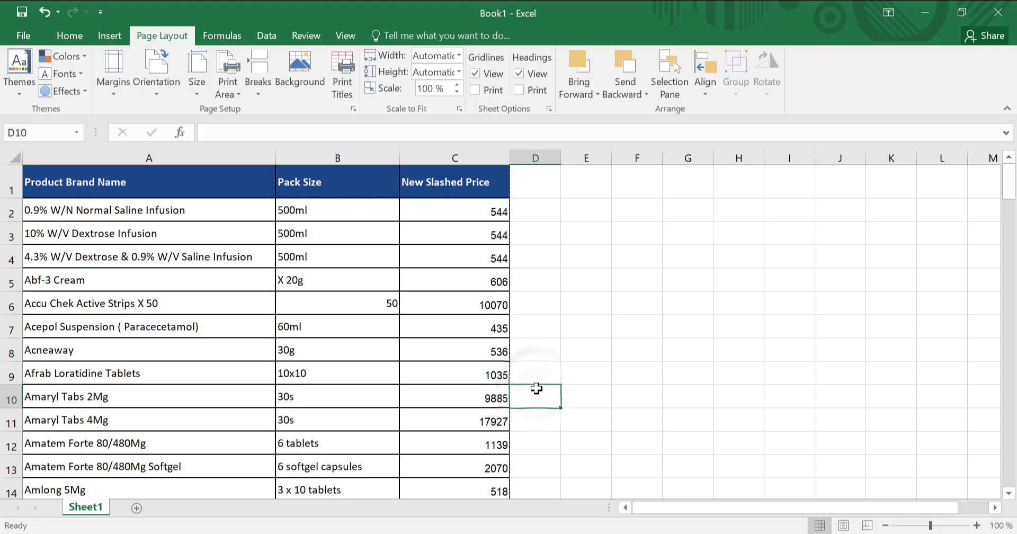
- Page through the print preview from page 1 to page 4, comparing the first row of each page
{"action": "key", "text": "ctrl+p"}
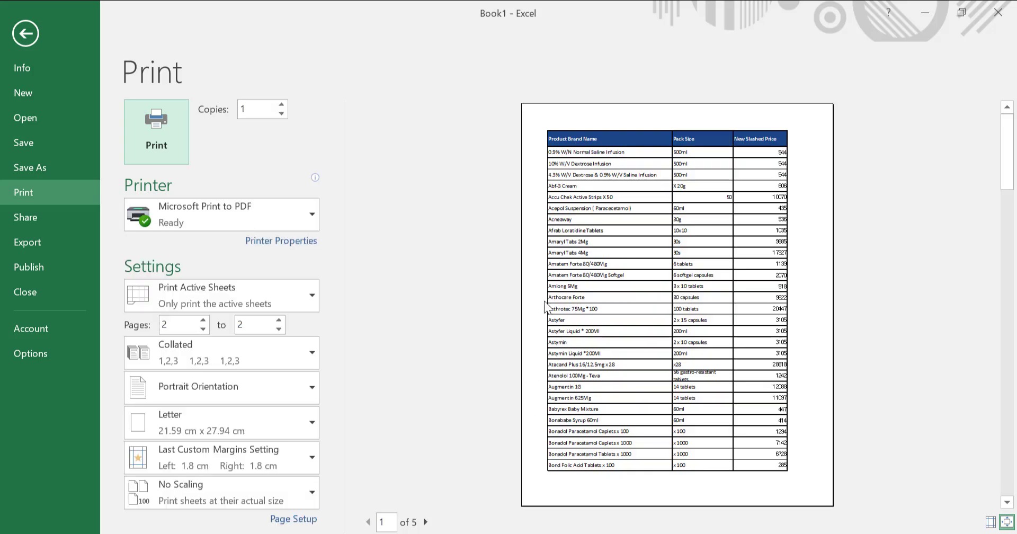
{"action": "left_click", "coordinate": [425, 521]}
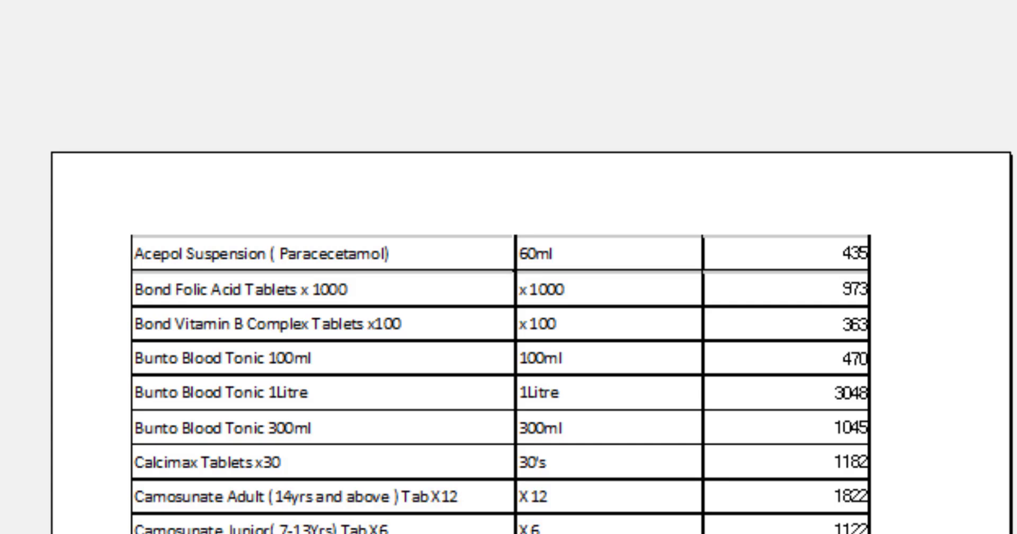
{"action": "key", "text": "Page_Up"}
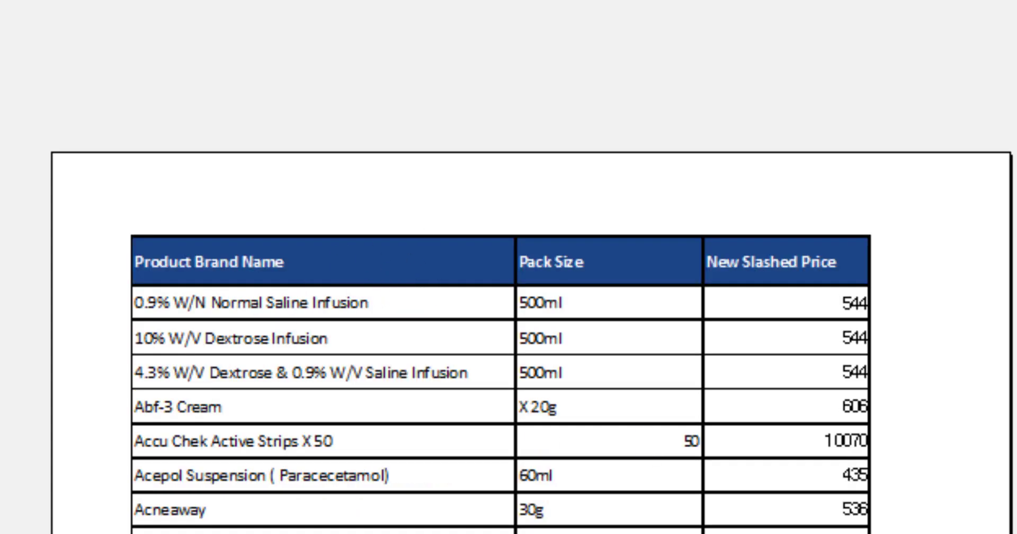
{"action": "key", "text": "Page_Down"}
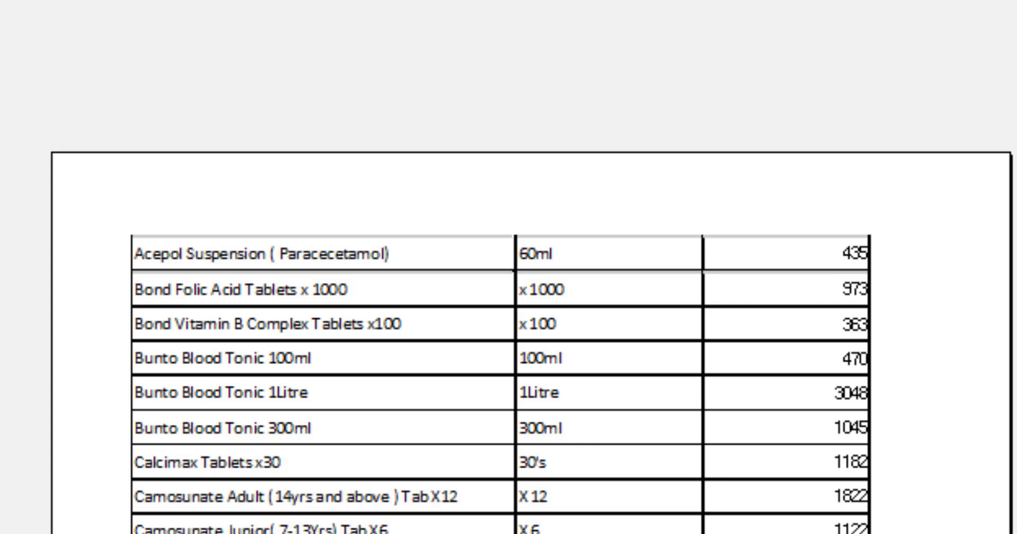
{"action": "key", "text": "Page_Down"}
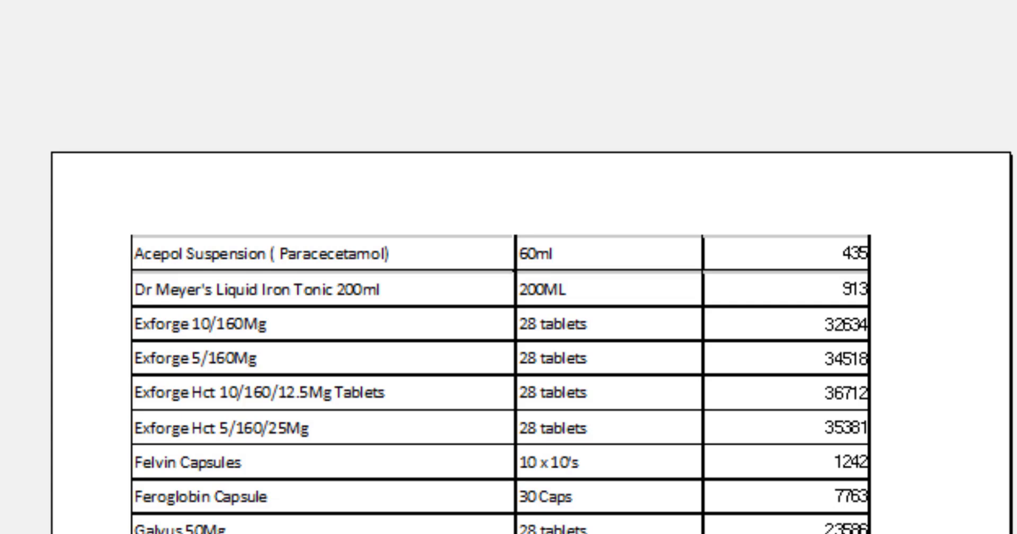
{"action": "key", "text": "Page_Down"}
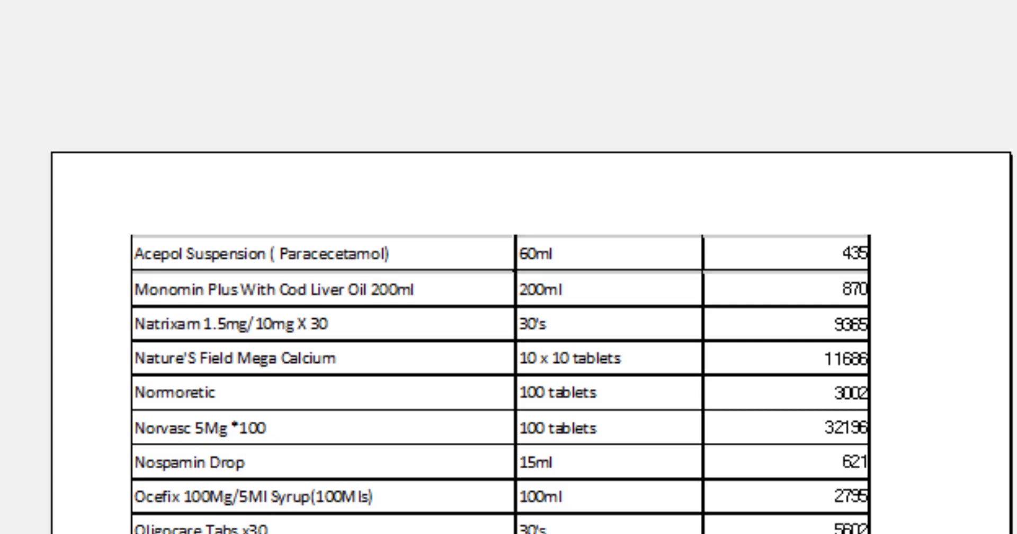
- Check the first row on page 5 of the print preview and return to the worksheet
{"action": "key", "text": "Page_Down"}
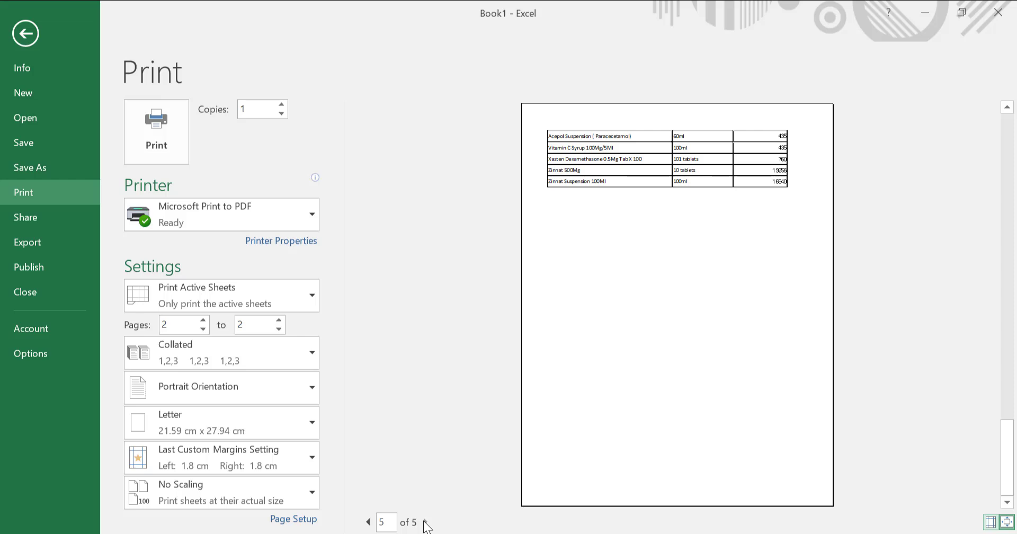
{"action": "key", "text": "Escape"}
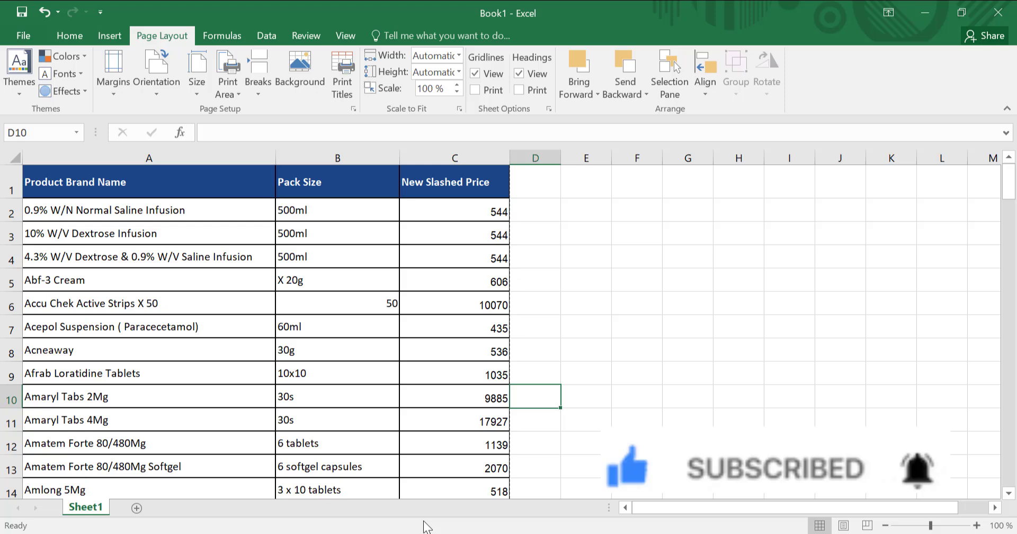
- Clear the rows to repeat at top setting in the page setup and apply it
{"action": "left_click", "coordinate": [334, 58]}
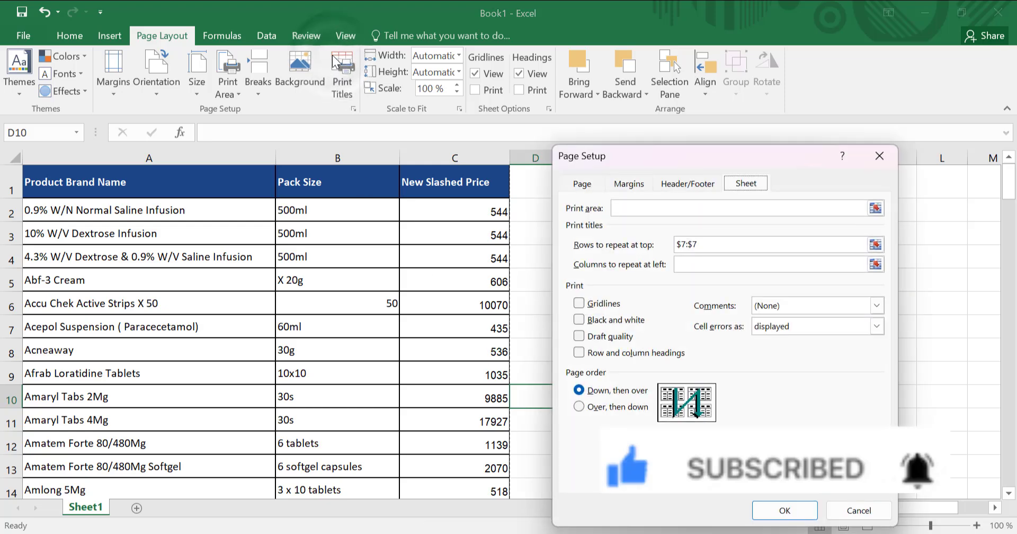
{"action": "left_click", "coordinate": [878, 246]}
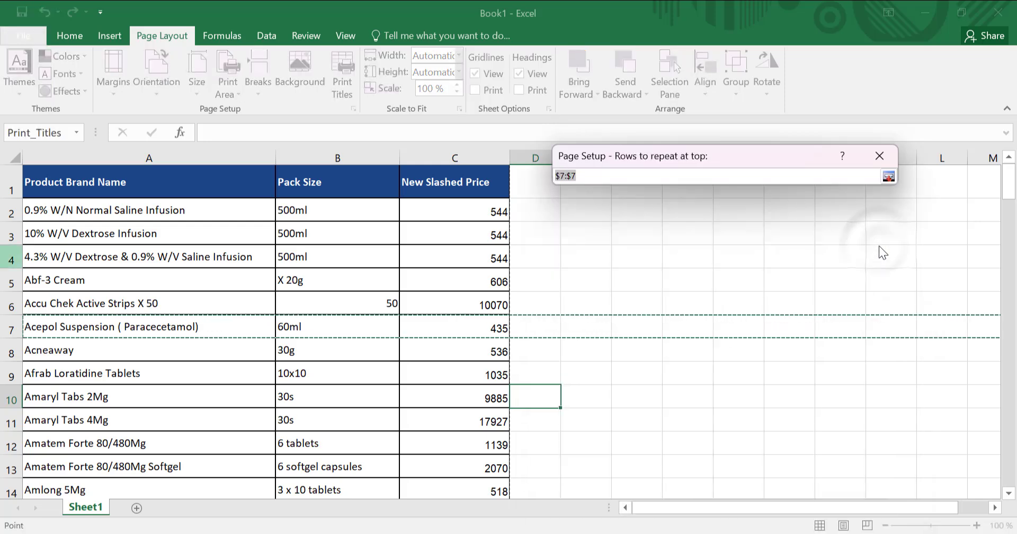
{"action": "key", "text": "BackSpace"}
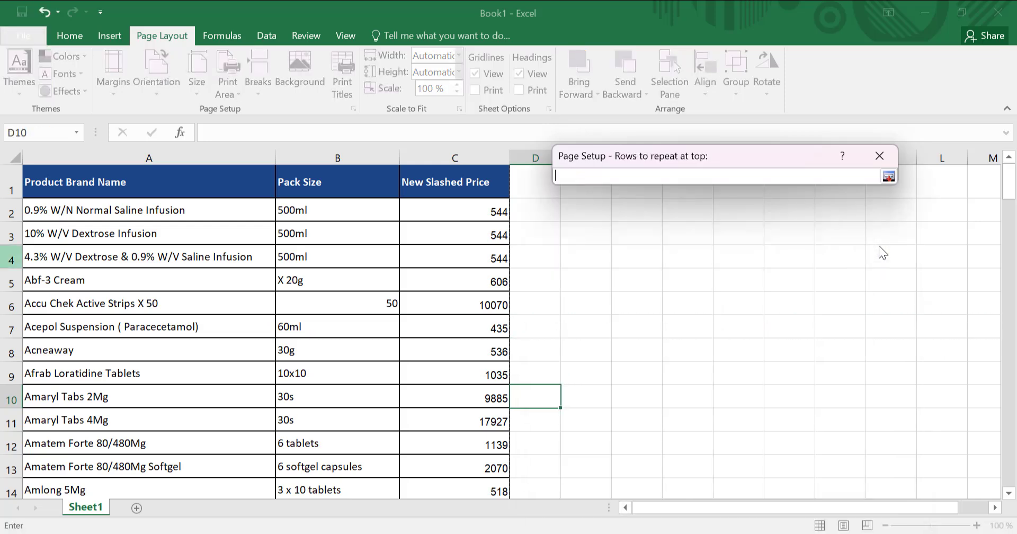
{"action": "left_click", "coordinate": [888, 176]}
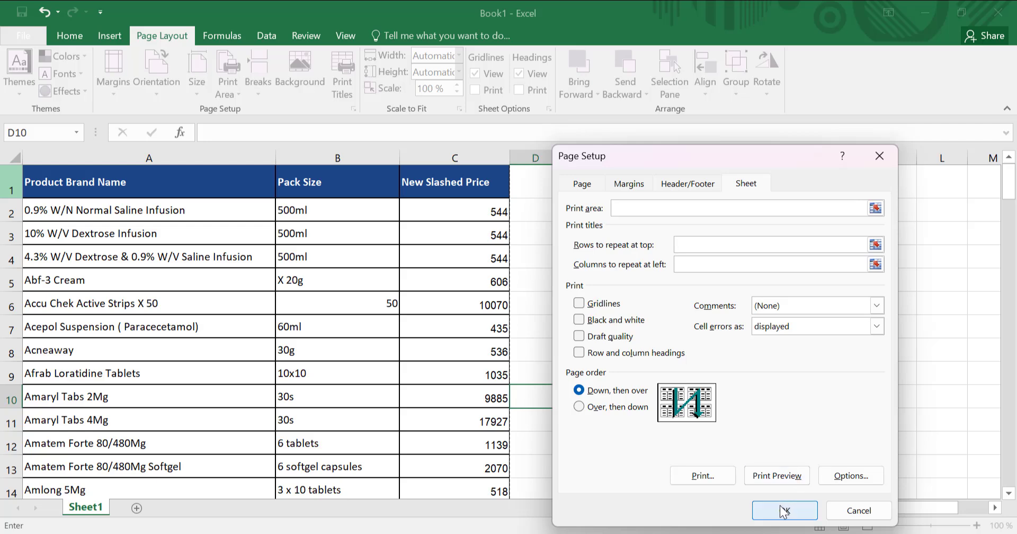
{"action": "left_click", "coordinate": [783, 510]}
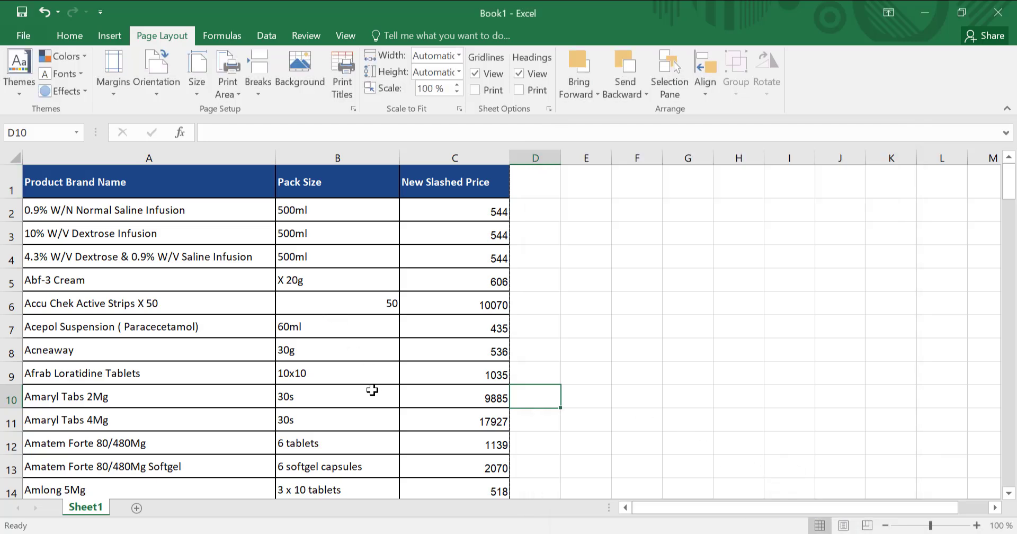
{"action": "scroll", "coordinate": [373, 390], "scroll_direction": "down", "scroll_amount": 2}
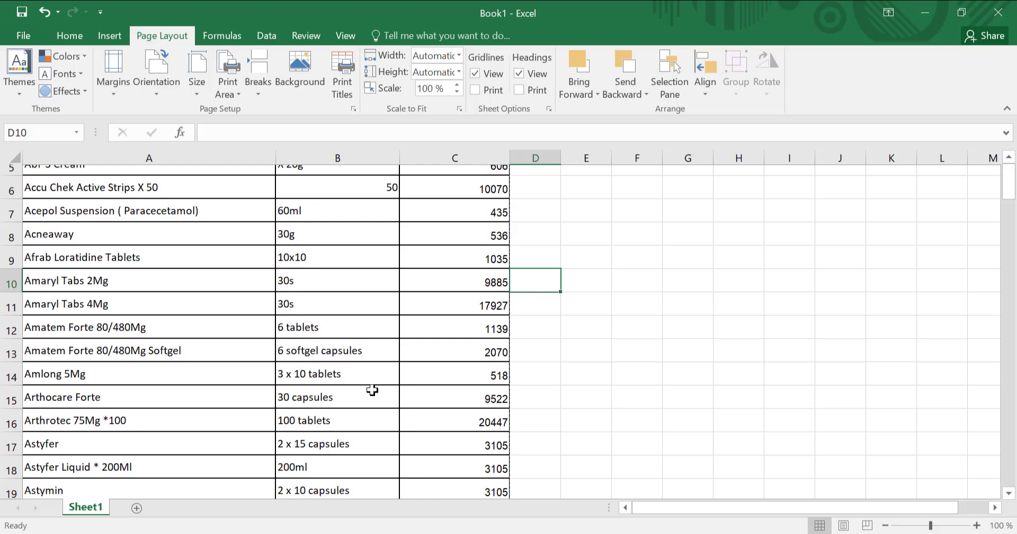
{"action": "scroll", "coordinate": [373, 390], "scroll_direction": "up", "scroll_amount": 2}
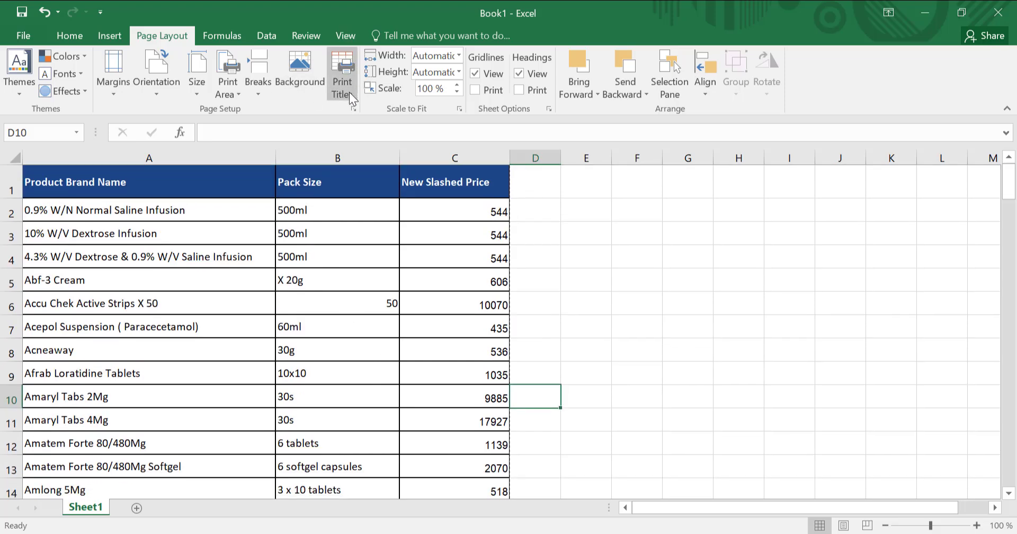
{"action": "left_click", "coordinate": [306, 76]}
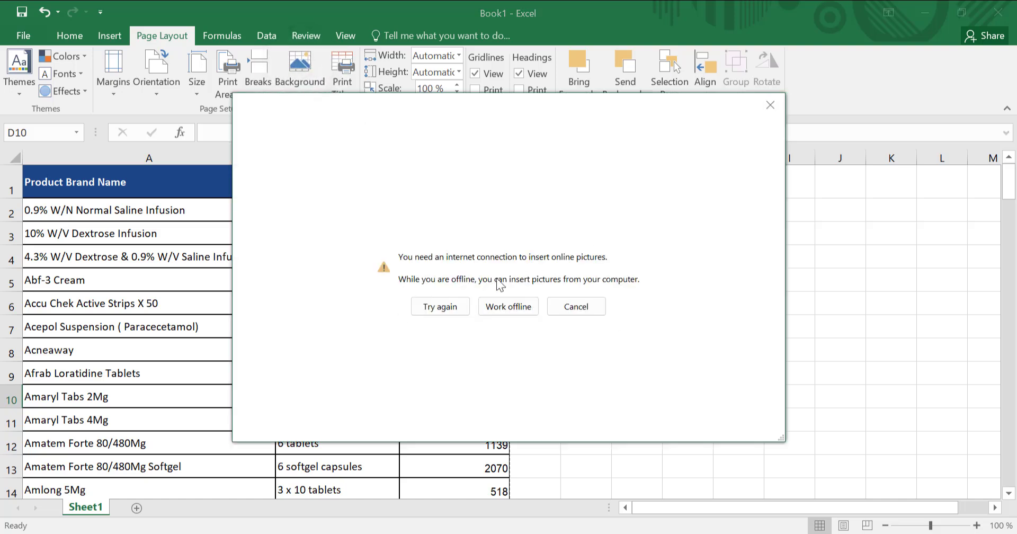
{"action": "left_click", "coordinate": [774, 104]}
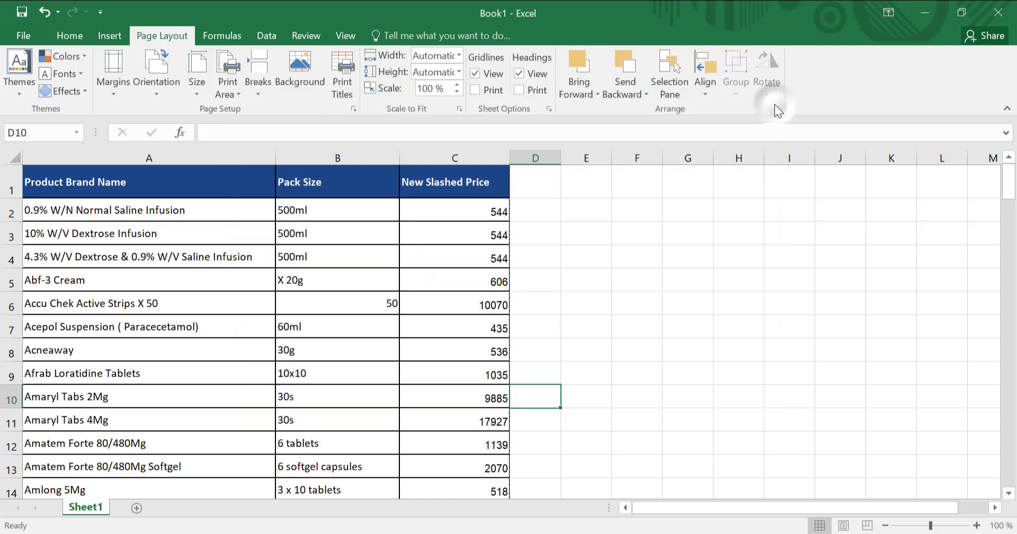
- Insert a page break at cell D10 and check the page break lines down the price list
{"action": "left_click", "coordinate": [264, 51]}
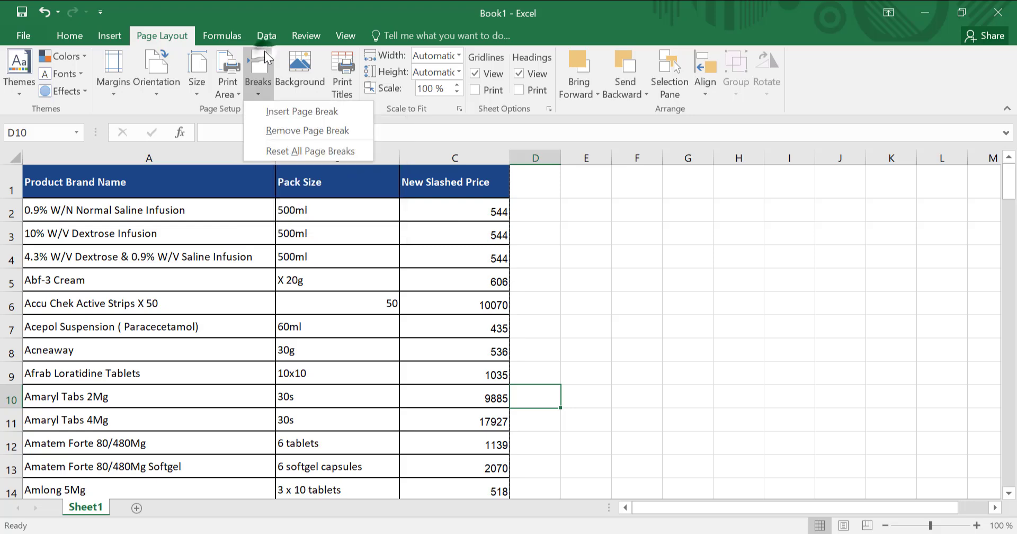
{"action": "left_click", "coordinate": [296, 113]}
{"action": "scroll", "coordinate": [323, 290], "scroll_direction": "down", "scroll_amount": 6}
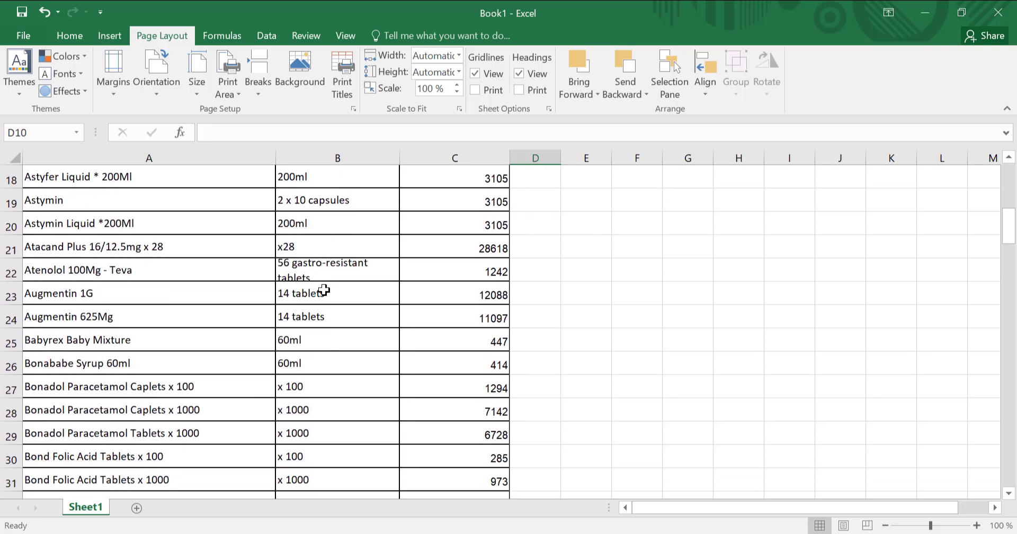
{"action": "scroll", "coordinate": [324, 290], "scroll_direction": "down", "scroll_amount": 4}
{"action": "scroll", "coordinate": [324, 290], "scroll_direction": "down", "scroll_amount": 1}
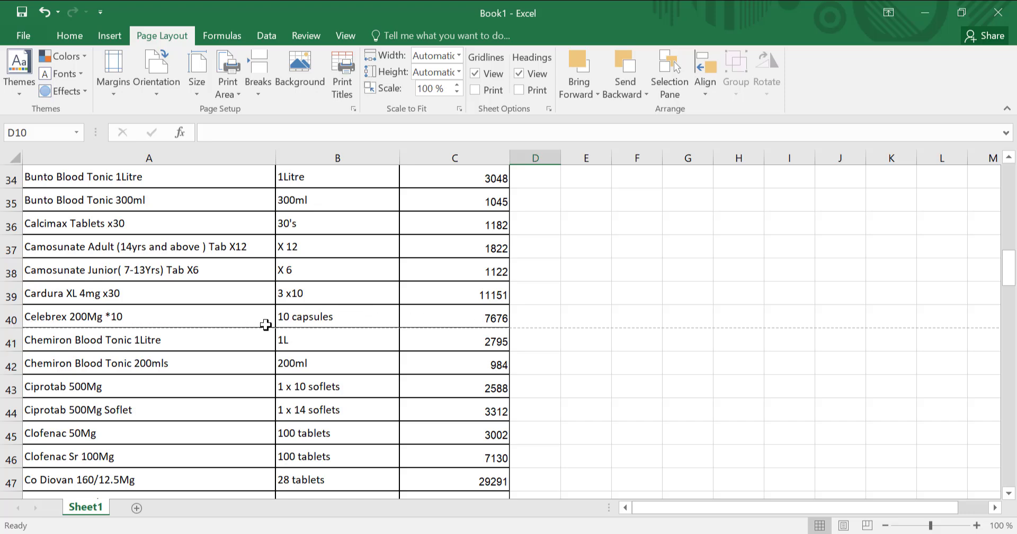
{"action": "scroll", "coordinate": [265, 325], "scroll_direction": "down", "scroll_amount": 6}
{"action": "scroll", "coordinate": [266, 324], "scroll_direction": "down", "scroll_amount": 10}
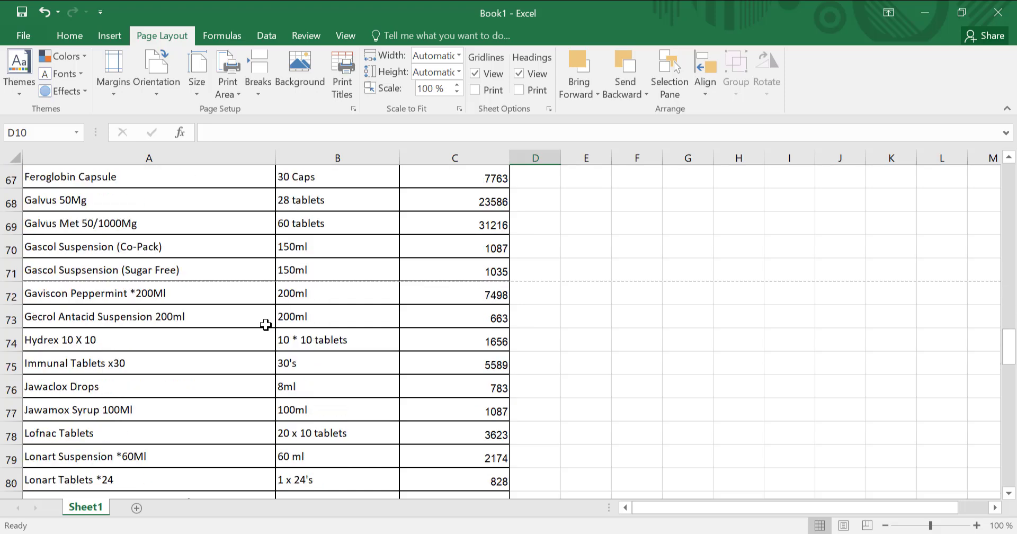
{"action": "scroll", "coordinate": [265, 325], "scroll_direction": "down", "scroll_amount": 6}
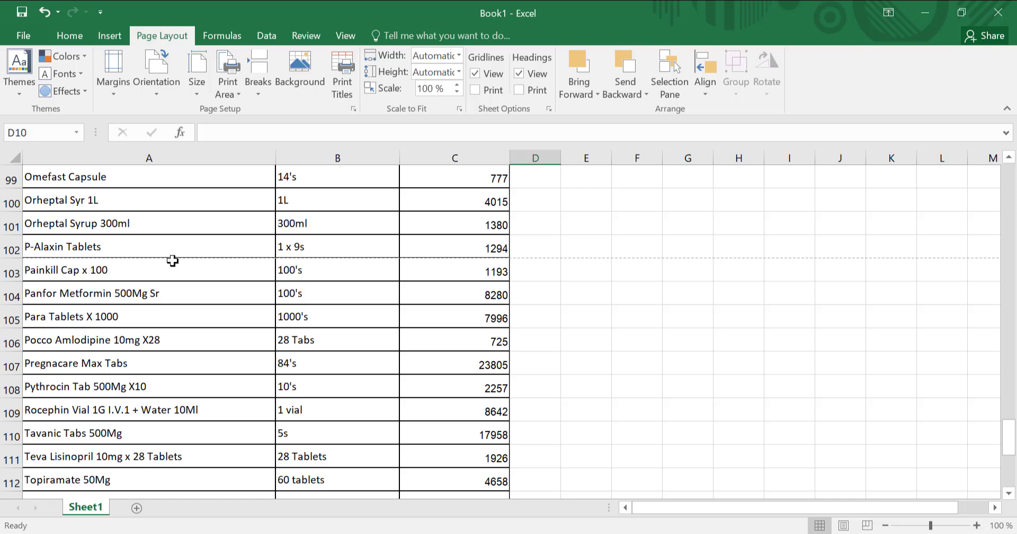
- Switch to the Page Layout view and look through how the price list rows are divided into pages
{"action": "left_click", "coordinate": [345, 43]}
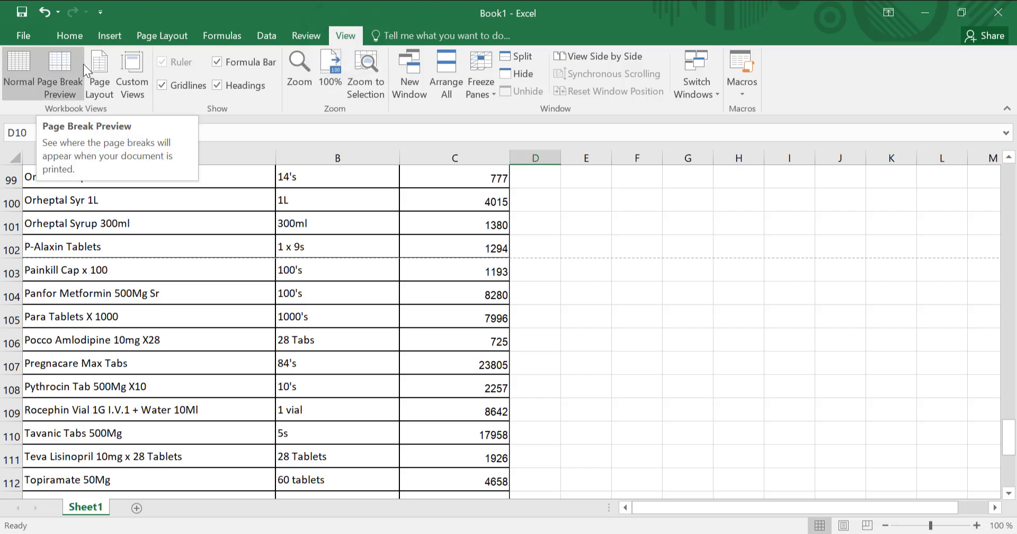
{"action": "left_click", "coordinate": [99, 74]}
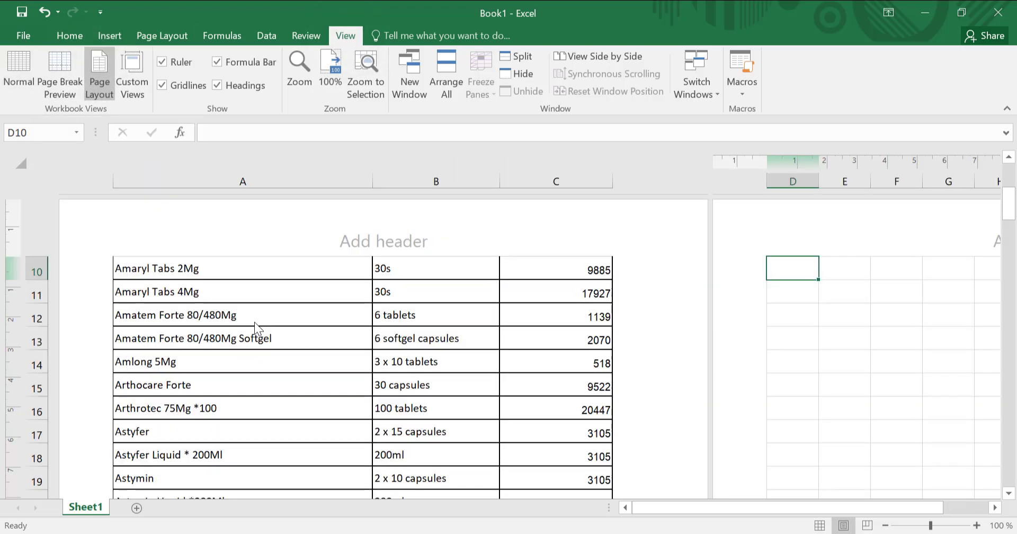
{"action": "scroll", "coordinate": [387, 396], "scroll_direction": "down", "scroll_amount": 4}
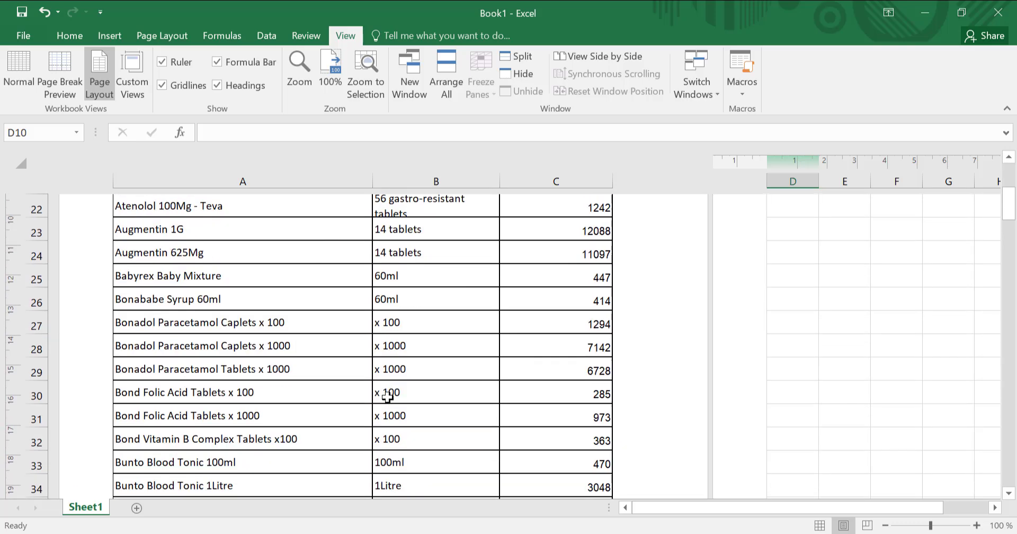
{"action": "scroll", "coordinate": [387, 396], "scroll_direction": "down", "scroll_amount": 7}
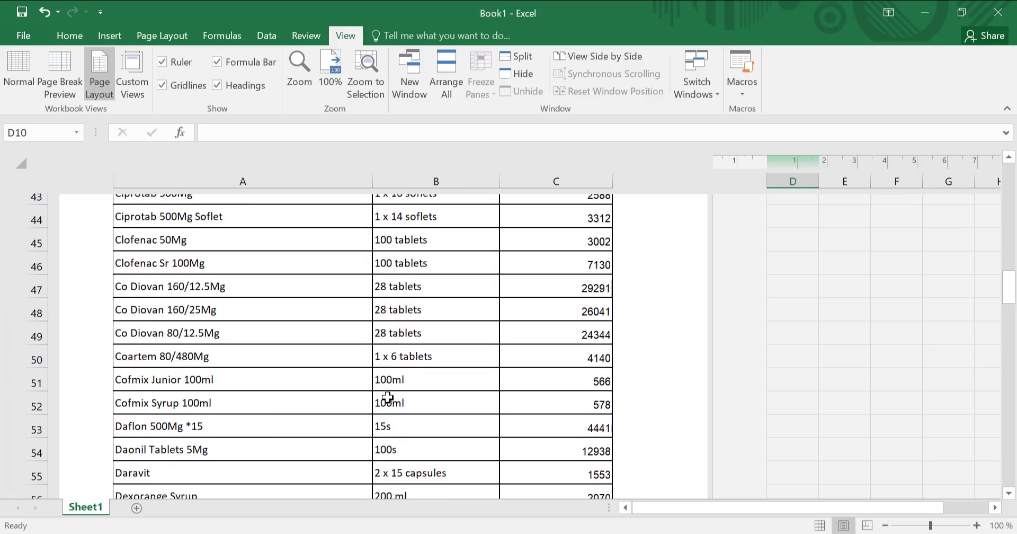
{"action": "scroll", "coordinate": [387, 397], "scroll_direction": "down", "scroll_amount": 5}
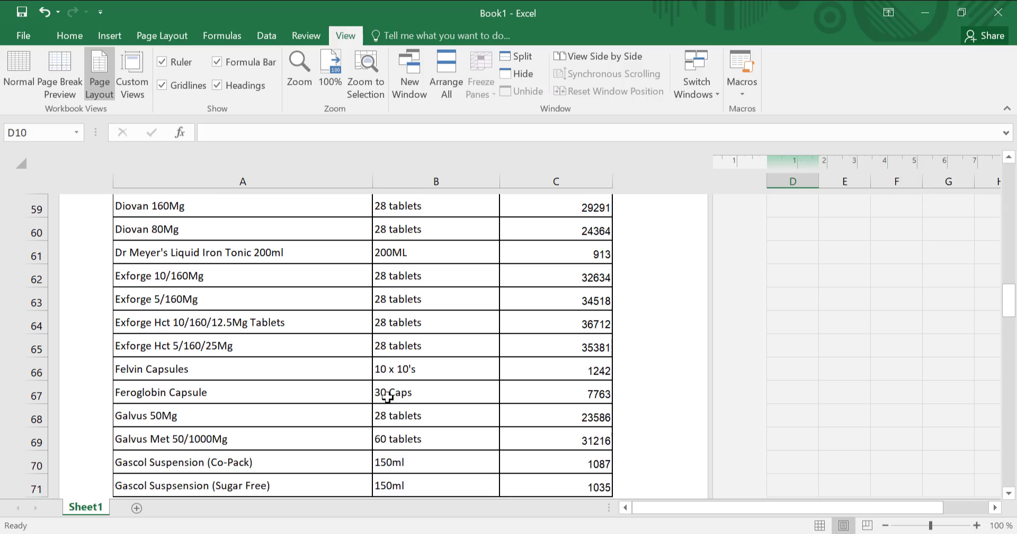
{"action": "scroll", "coordinate": [388, 396], "scroll_direction": "up", "scroll_amount": 2}
{"action": "scroll", "coordinate": [388, 396], "scroll_direction": "up", "scroll_amount": 8}
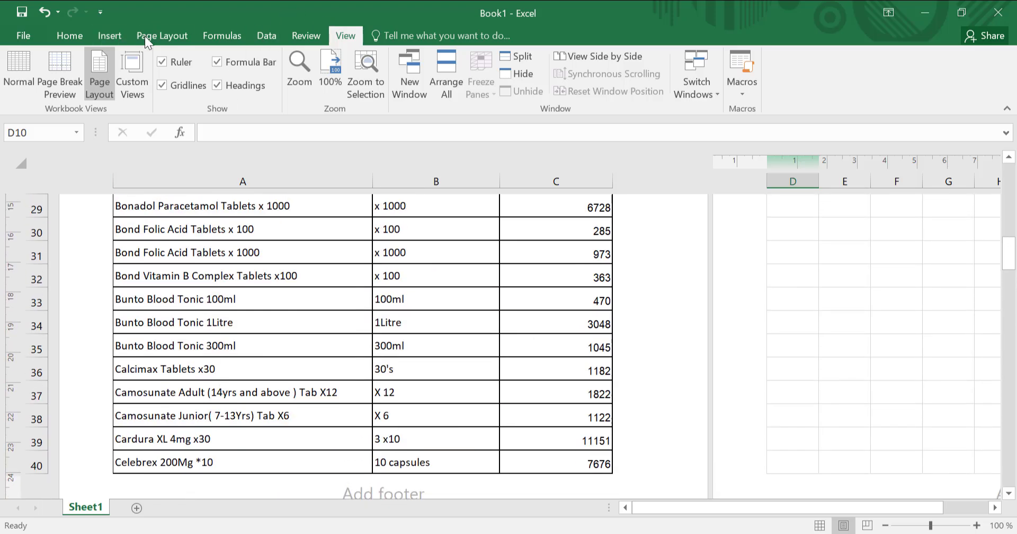
- Switch to Page Break Preview and examine where pages 1, 2 and 3 of the price list begin and end
{"action": "left_click", "coordinate": [148, 37]}
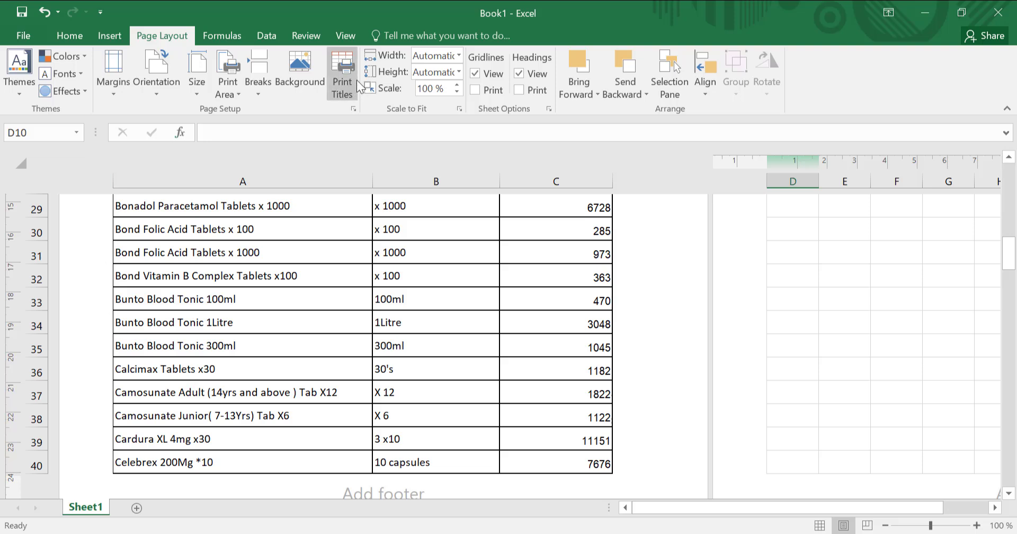
{"action": "left_click", "coordinate": [347, 37]}
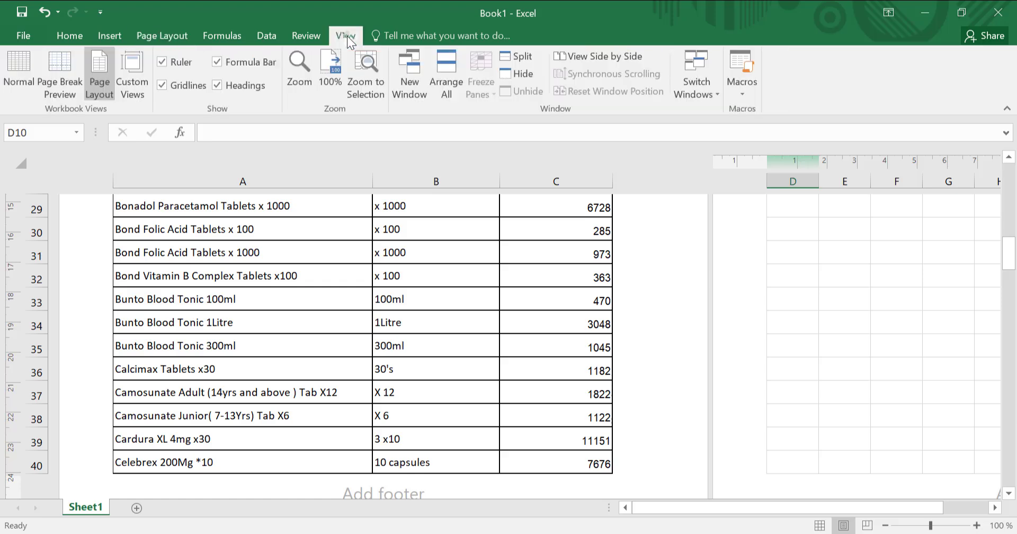
{"action": "left_click", "coordinate": [55, 57]}
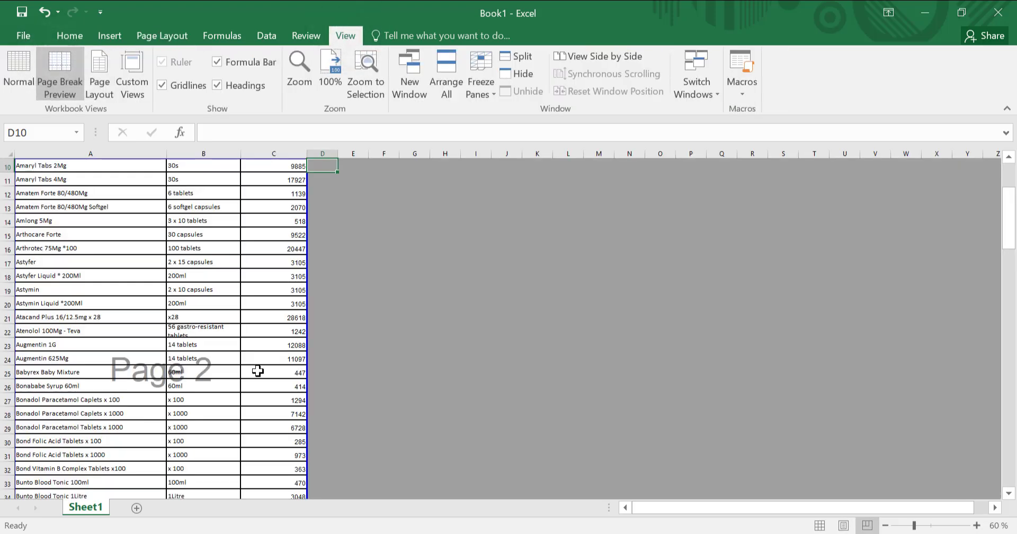
{"action": "scroll", "coordinate": [258, 371], "scroll_direction": "down", "scroll_amount": 7}
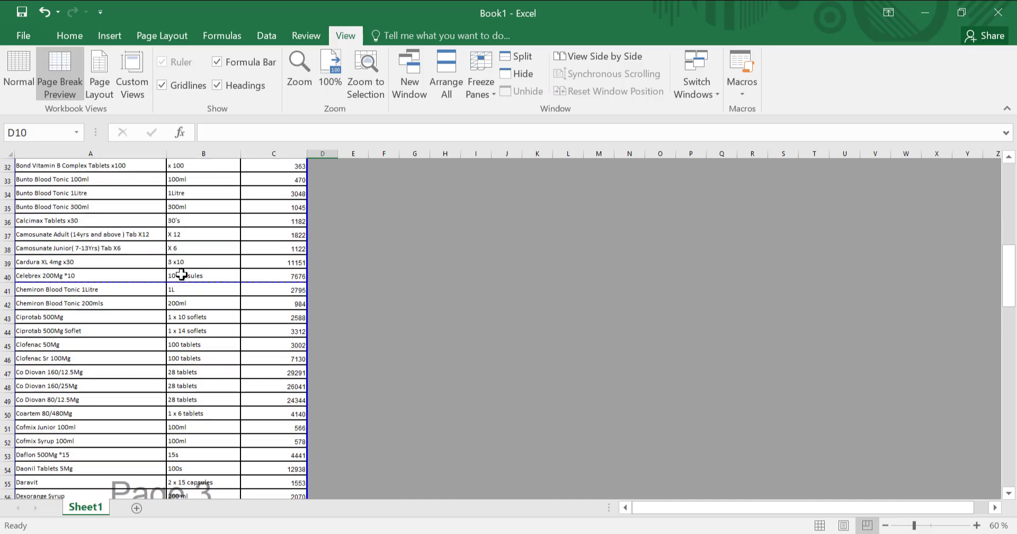
{"action": "scroll", "coordinate": [181, 274], "scroll_direction": "up", "scroll_amount": 10}
{"action": "scroll", "coordinate": [181, 274], "scroll_direction": "down", "scroll_amount": 1}
{"action": "scroll", "coordinate": [181, 274], "scroll_direction": "up", "scroll_amount": 2}
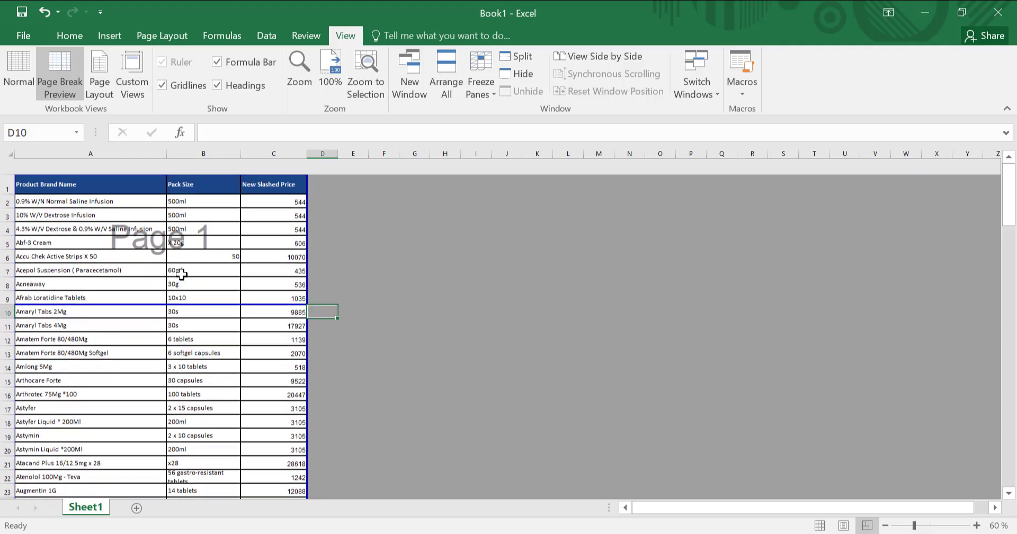
- Move the page break below the Celebrex row 40 down to just below the Ciprotab 500Mg row 43
{"action": "scroll", "coordinate": [181, 274], "scroll_direction": "down", "scroll_amount": 5}
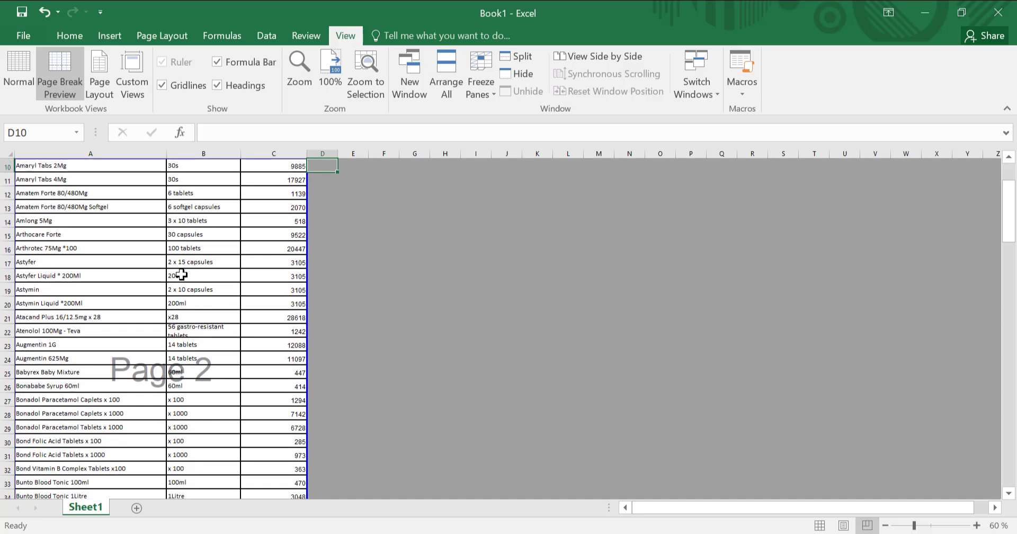
{"action": "scroll", "coordinate": [181, 273], "scroll_direction": "down", "scroll_amount": 2}
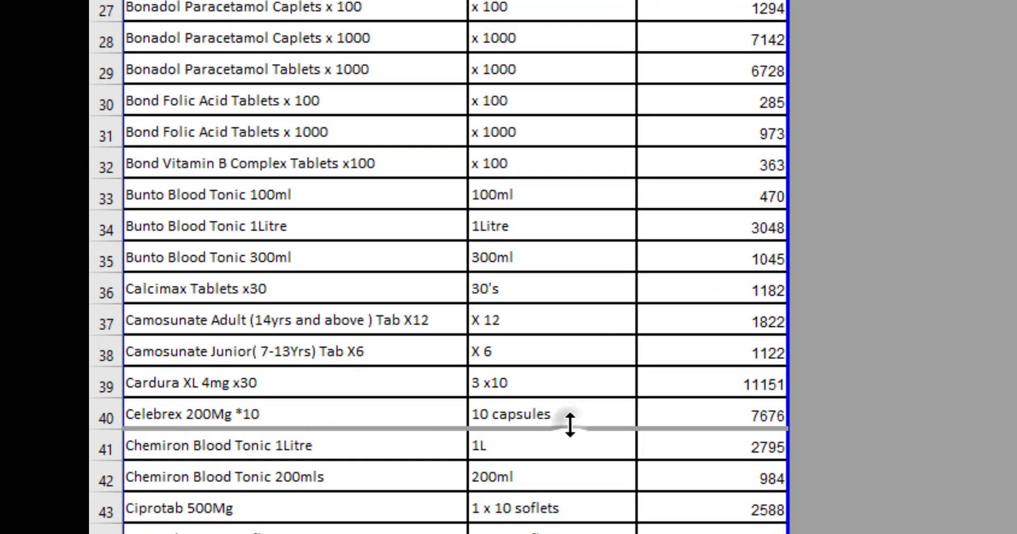
{"action": "left_click_drag", "start_coordinate": [209, 433], "coordinate": [205, 459]}
{"action": "left_click_drag", "start_coordinate": [556, 488], "coordinate": [555, 519]}
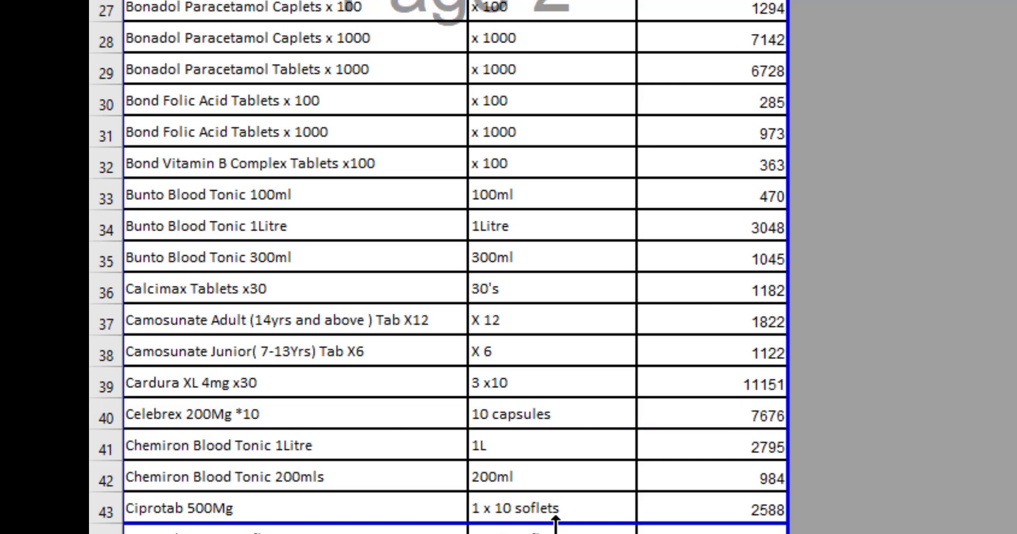
{"action": "scroll", "coordinate": [555, 521], "scroll_direction": "up", "scroll_amount": 5}
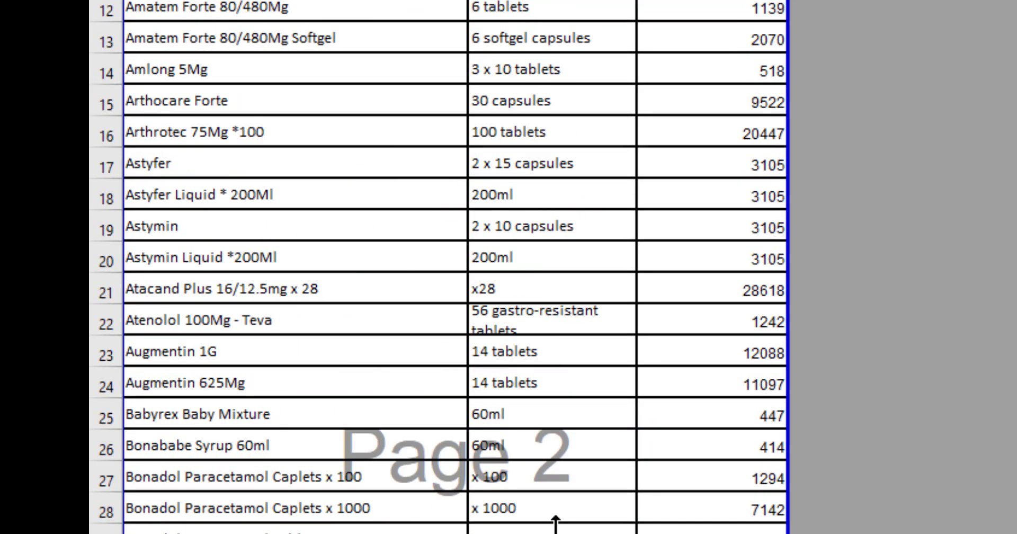
{"action": "scroll", "coordinate": [555, 521], "scroll_direction": "up", "scroll_amount": 2}
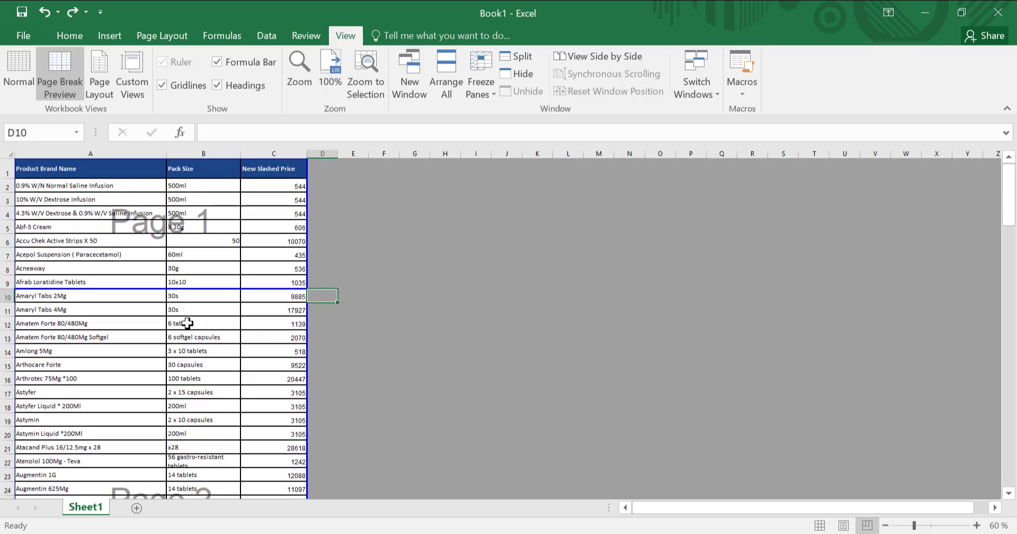
- Reset all page breaks in the price list
{"action": "scroll", "coordinate": [187, 323], "scroll_direction": "down", "scroll_amount": 10}
{"action": "scroll", "coordinate": [188, 323], "scroll_direction": "up", "scroll_amount": 10}
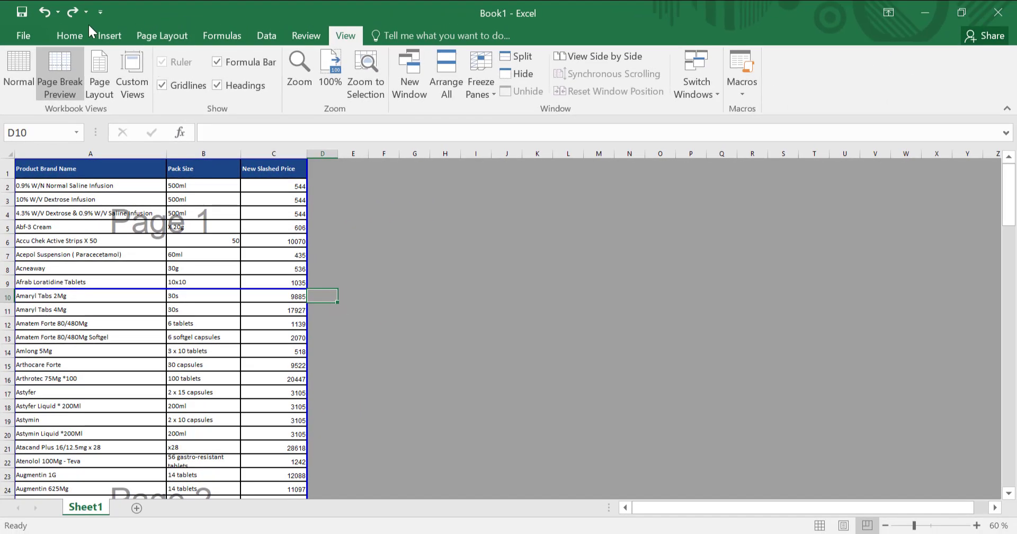
{"action": "left_click", "coordinate": [170, 33]}
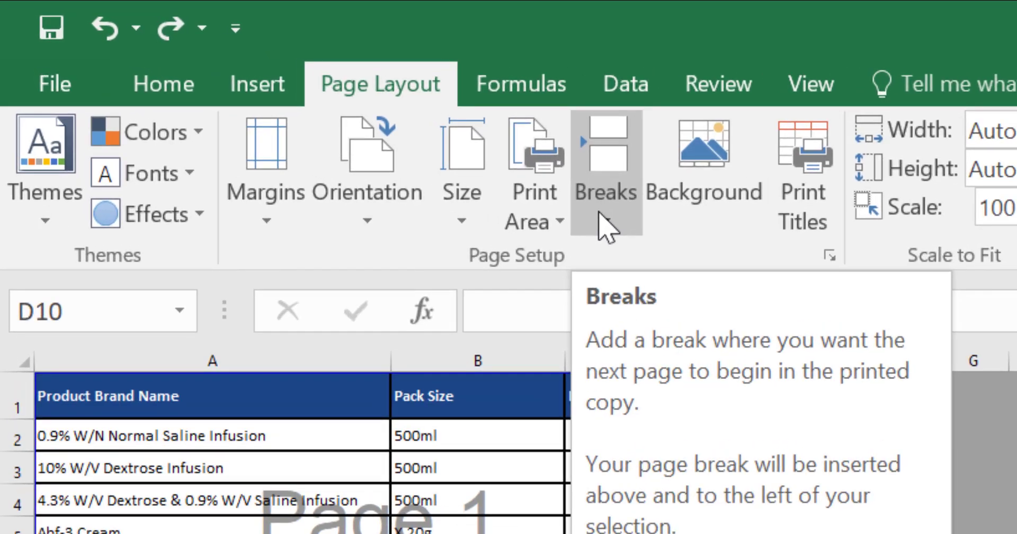
{"action": "left_click", "coordinate": [603, 155]}
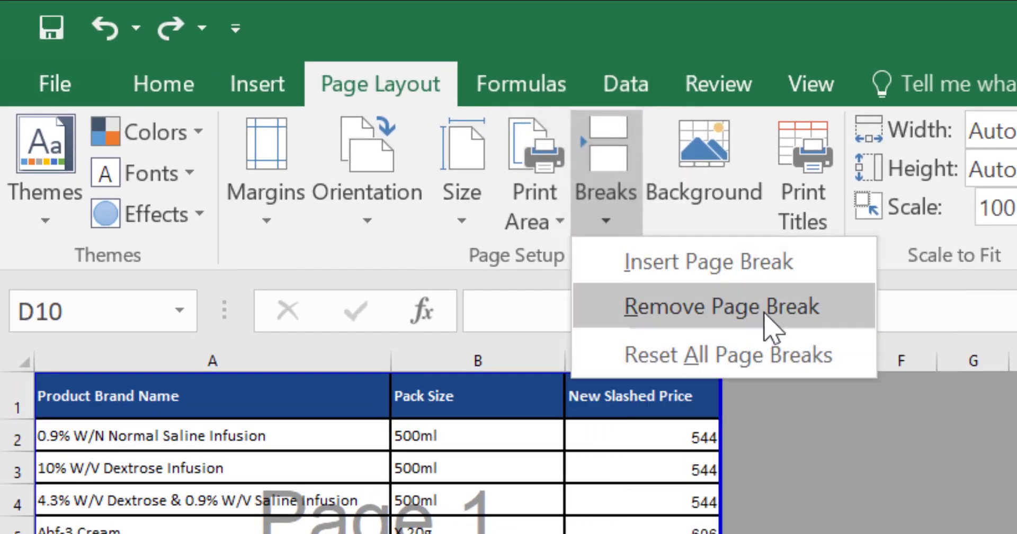
{"action": "left_click", "coordinate": [712, 354]}
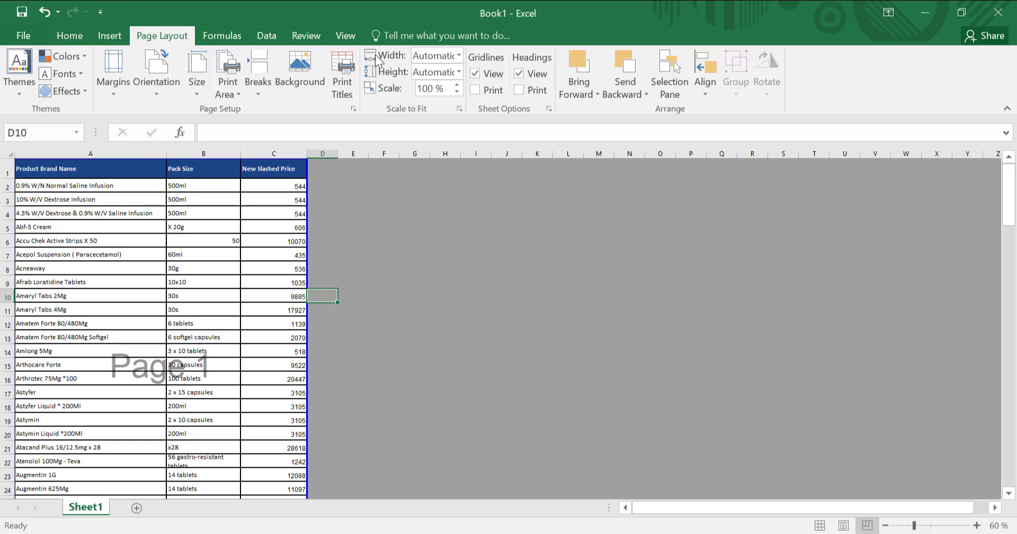
- Compare the price list in Normal view and Page Break Preview after the page break reset
{"action": "left_click", "coordinate": [347, 36]}
{"action": "left_click", "coordinate": [17, 65]}
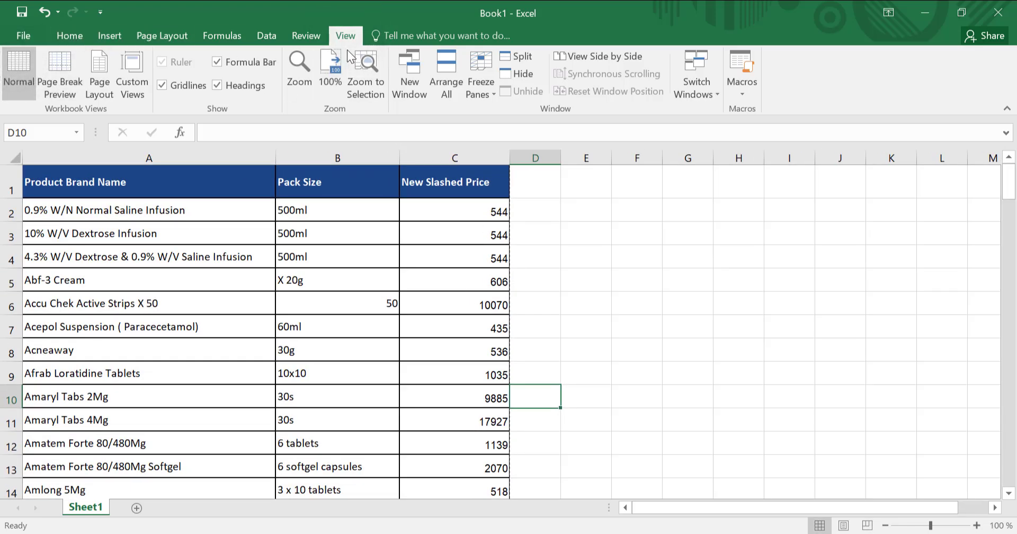
{"action": "left_click", "coordinate": [59, 74]}
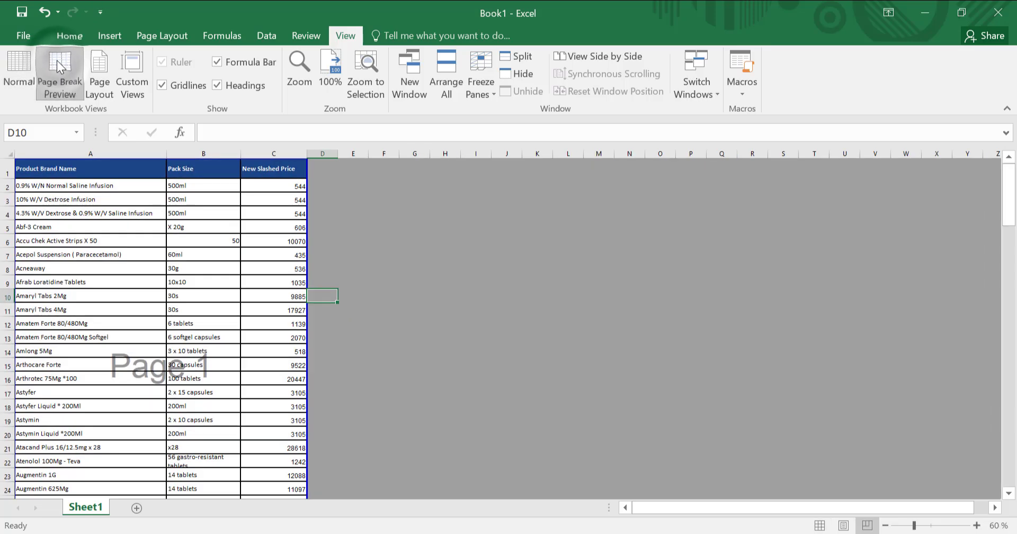
{"action": "scroll", "coordinate": [155, 306], "scroll_direction": "down", "scroll_amount": 4}
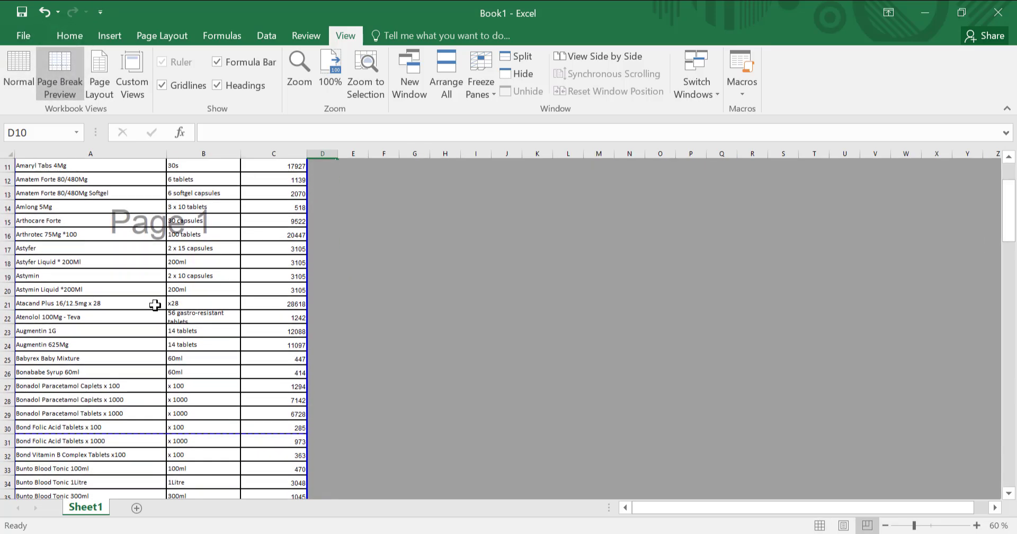
{"action": "scroll", "coordinate": [154, 305], "scroll_direction": "up", "scroll_amount": 4}
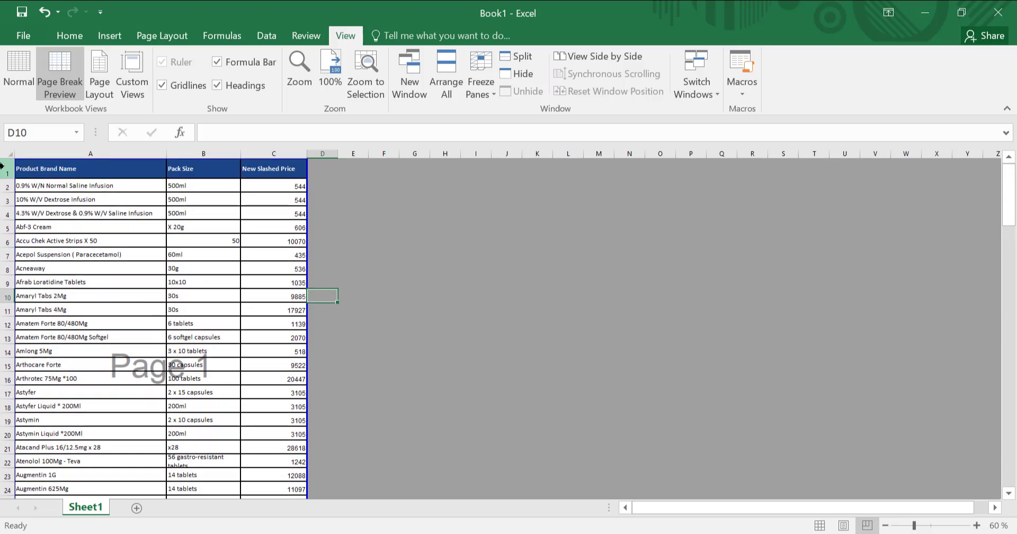
- Examine where the automatic page breaks divide the price list into pages 1, 2 and 3
{"action": "scroll", "coordinate": [136, 436], "scroll_direction": "down", "scroll_amount": 4}
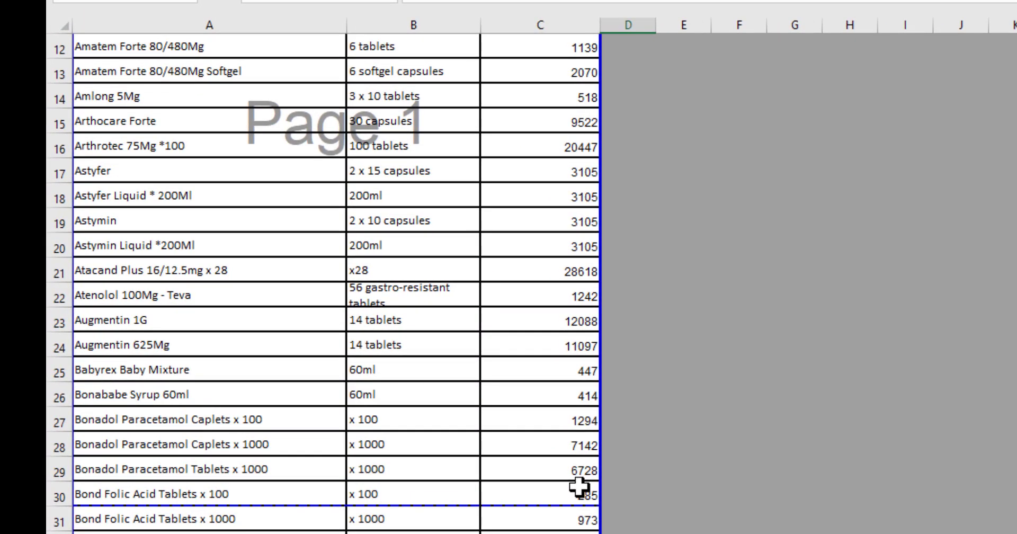
{"action": "scroll", "coordinate": [579, 486], "scroll_direction": "down", "scroll_amount": 4}
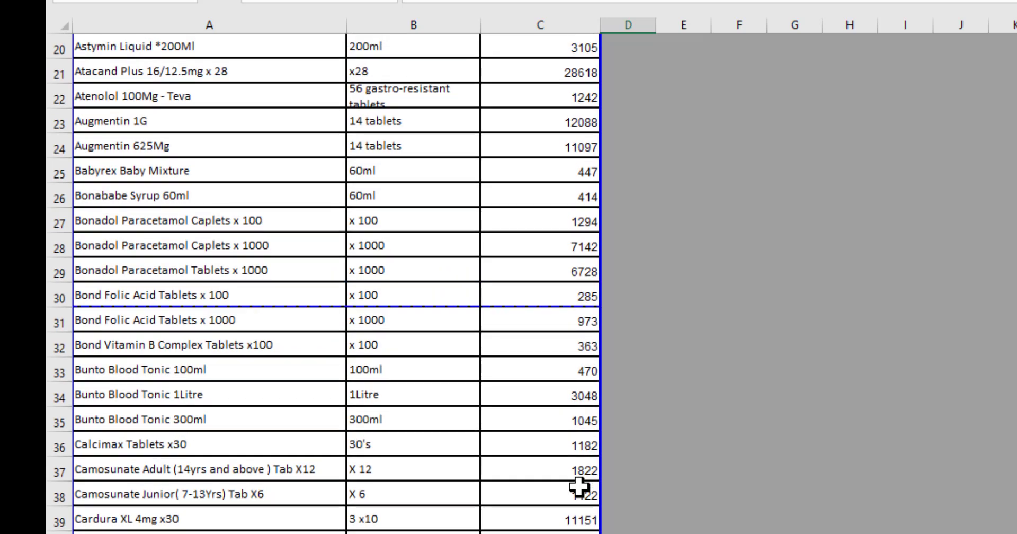
{"action": "scroll", "coordinate": [579, 485], "scroll_direction": "down", "scroll_amount": 1}
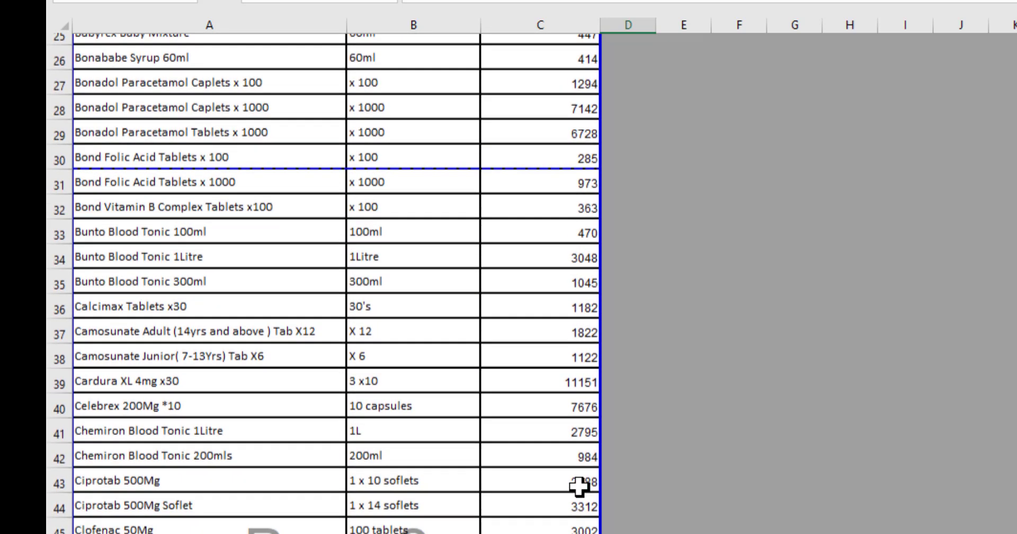
{"action": "scroll", "coordinate": [579, 486], "scroll_direction": "down", "scroll_amount": 5}
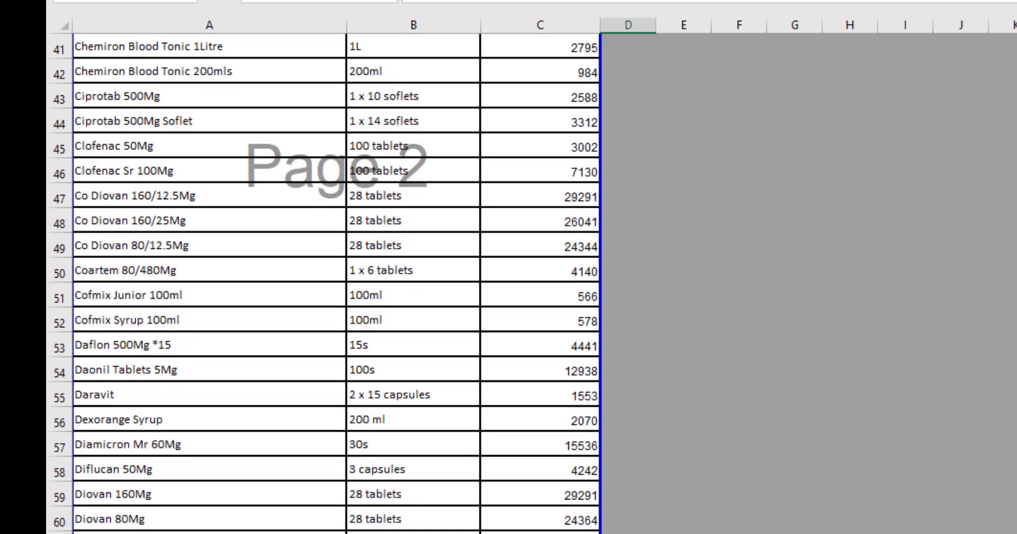
{"action": "scroll", "coordinate": [337, 283], "scroll_direction": "down", "scroll_amount": 4}
{"action": "scroll", "coordinate": [548, 519], "scroll_direction": "down", "scroll_amount": 4}
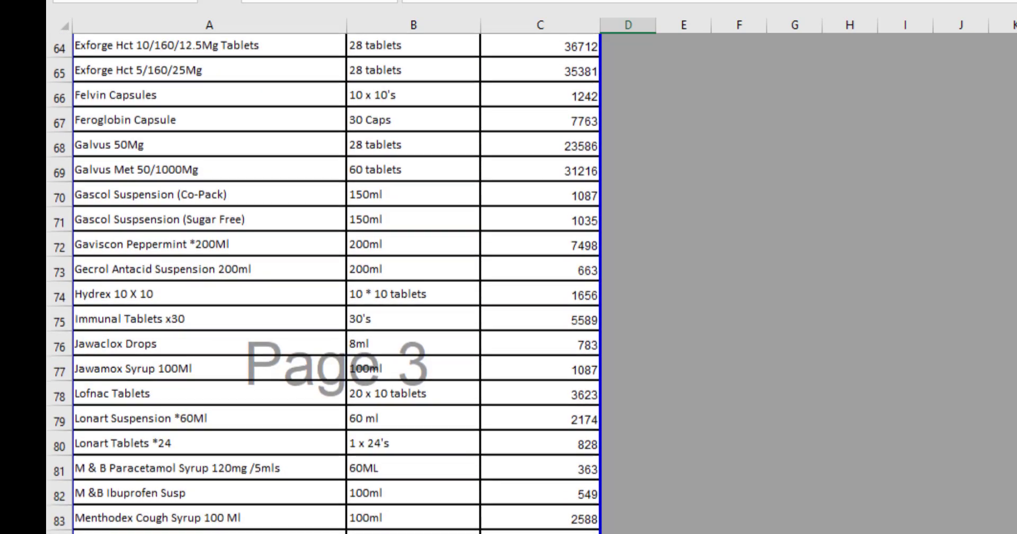
{"action": "scroll", "coordinate": [548, 519], "scroll_direction": "up", "scroll_amount": 20}
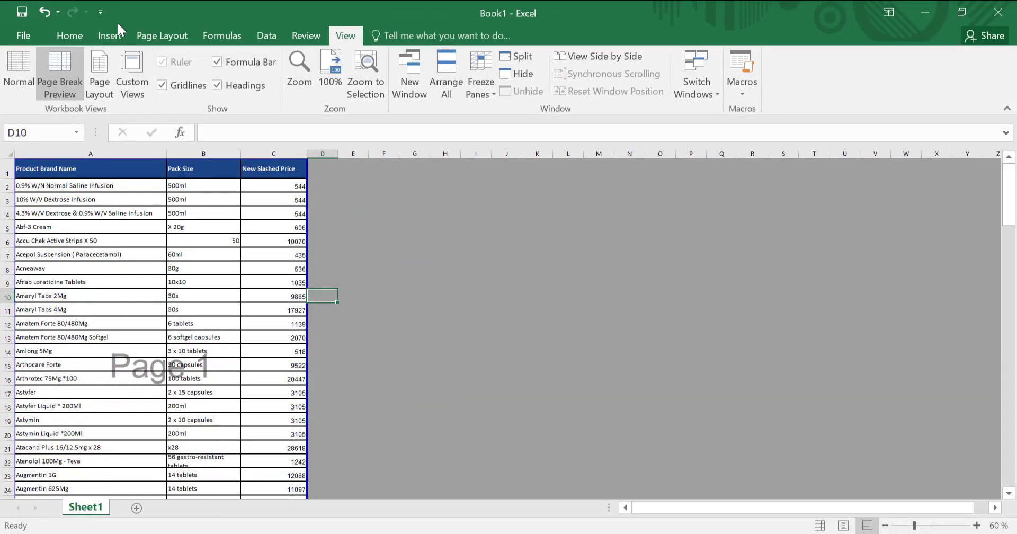
- Reset all page breaks once more and check the page division down the price list
{"action": "left_click", "coordinate": [154, 36]}
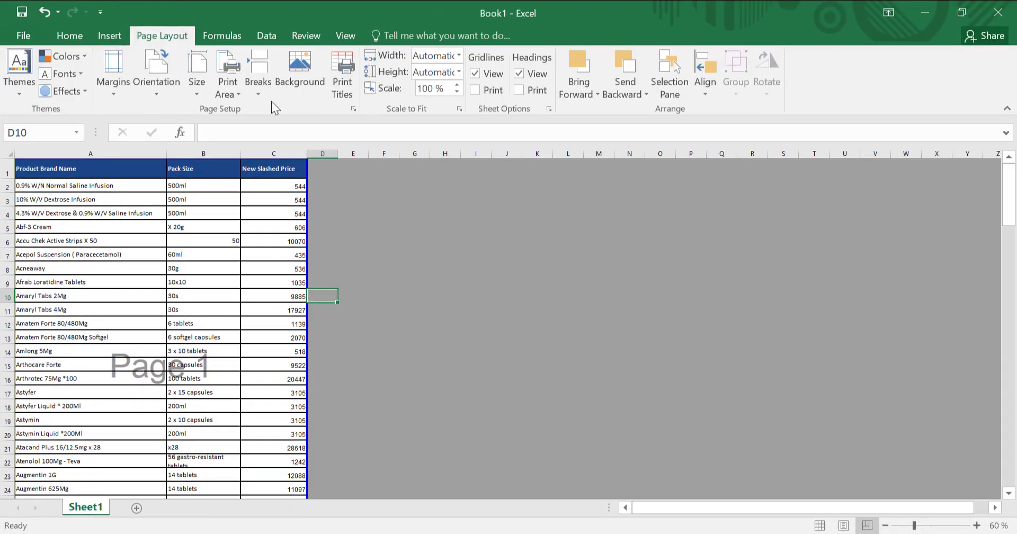
{"action": "left_click", "coordinate": [262, 91]}
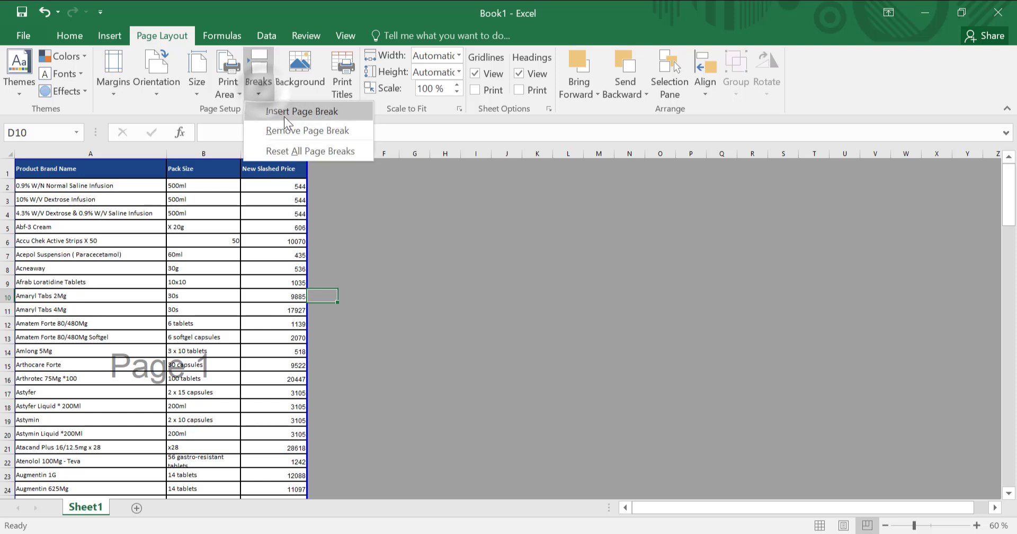
{"action": "left_click", "coordinate": [311, 151]}
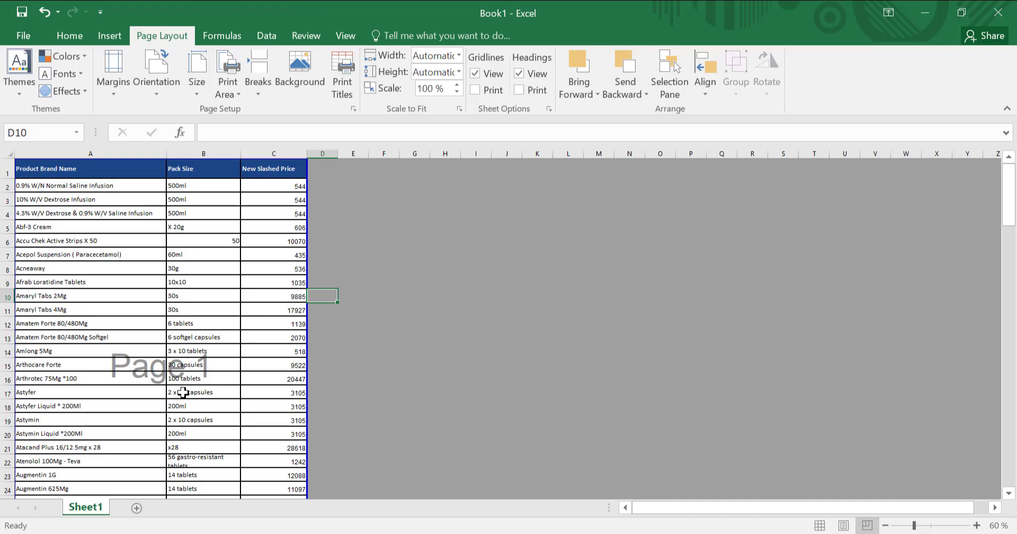
{"action": "scroll", "coordinate": [182, 325], "scroll_direction": "down", "scroll_amount": 5}
{"action": "scroll", "coordinate": [204, 297], "scroll_direction": "up", "scroll_amount": 5}
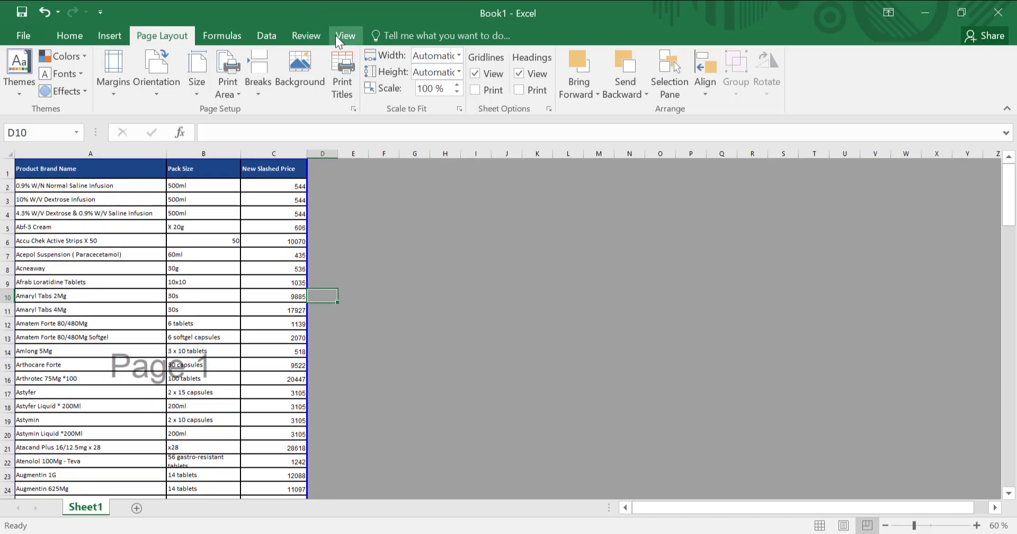
- Return to Normal view and apply Remove Page Break at cell D10
{"action": "left_click", "coordinate": [335, 36]}
{"action": "left_click", "coordinate": [19, 71]}
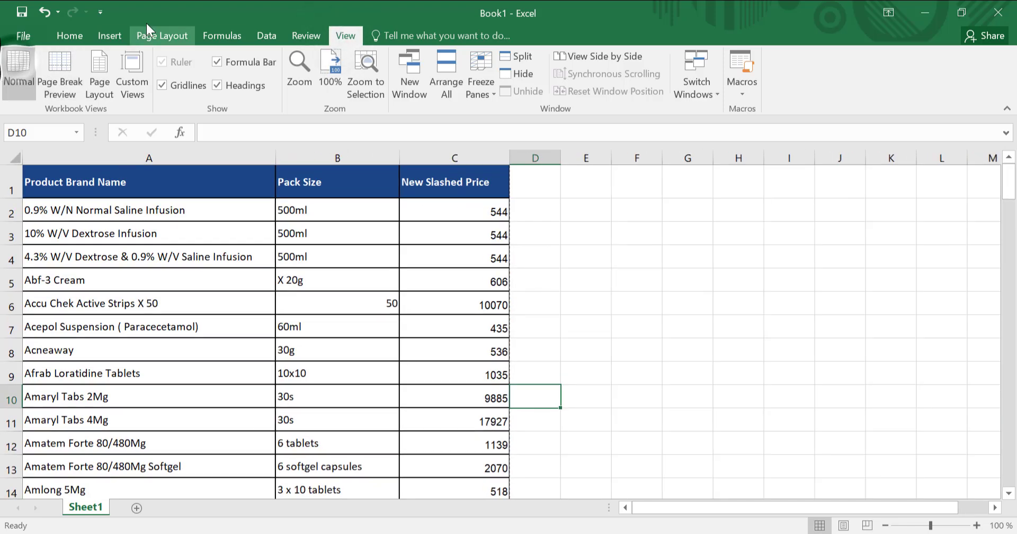
{"action": "left_click", "coordinate": [160, 35]}
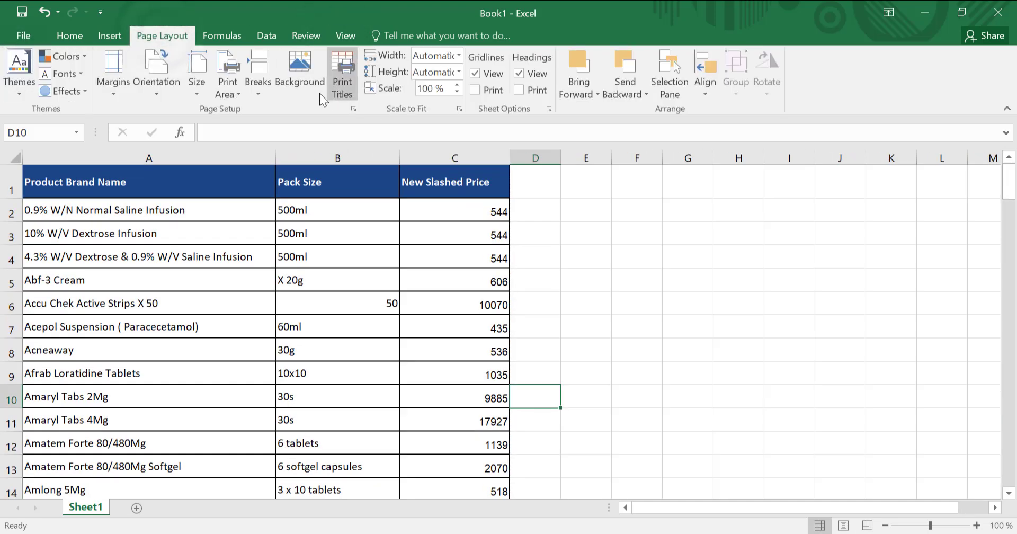
{"action": "left_click", "coordinate": [263, 80]}
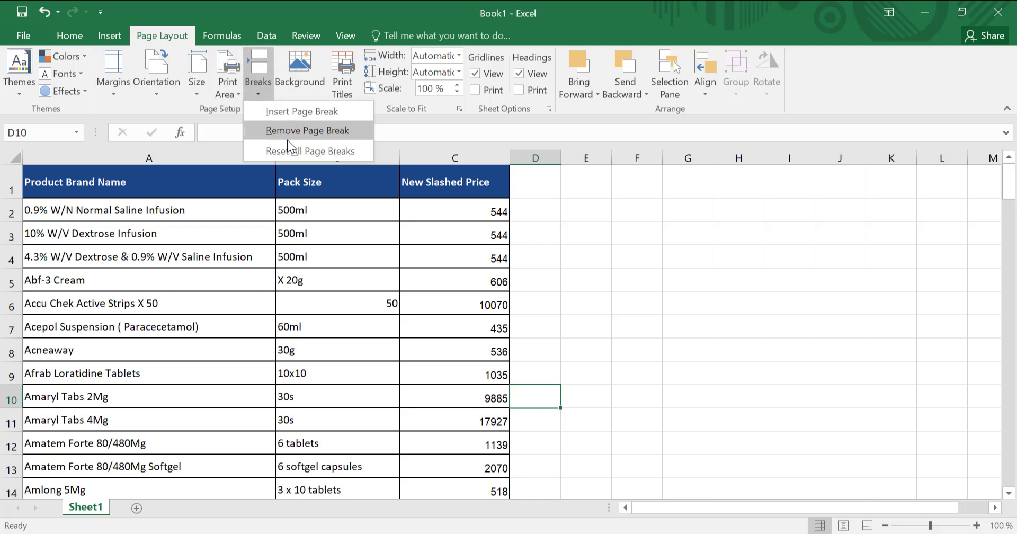
{"action": "left_click", "coordinate": [313, 133]}
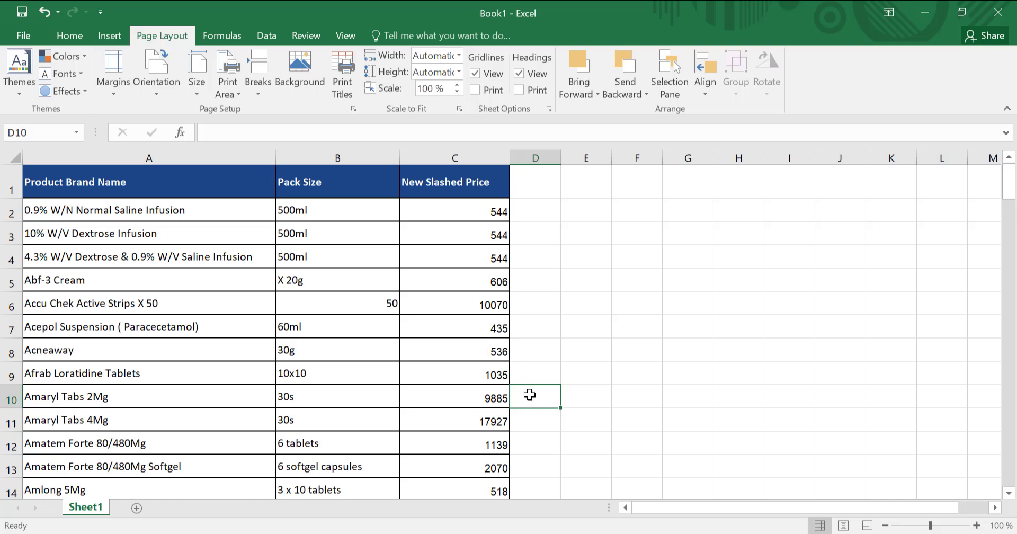
- Insert a page break at cell C7, above the Acepol Suspension row and before the New Slashed Price column
{"action": "left_click", "coordinate": [466, 396]}
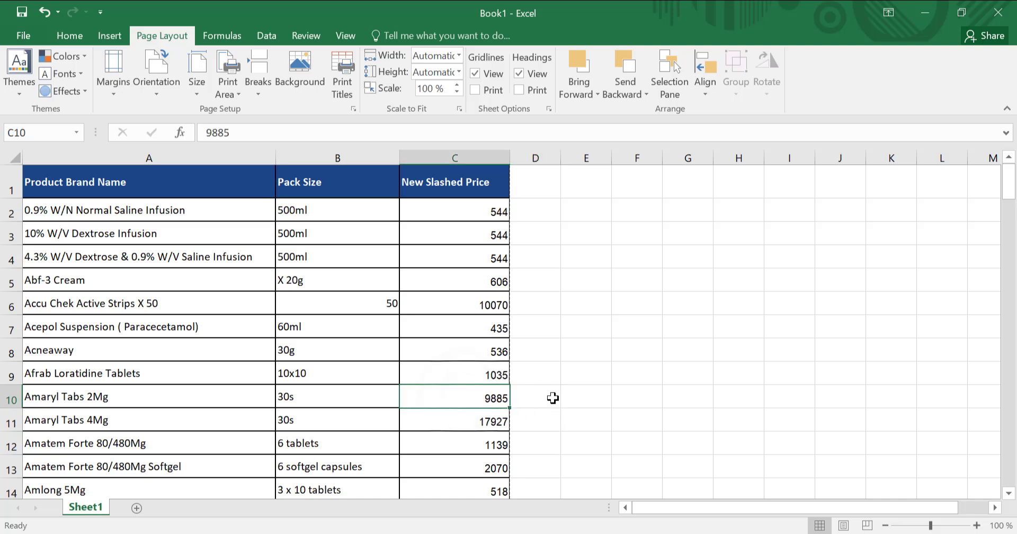
{"action": "left_click", "coordinate": [552, 397]}
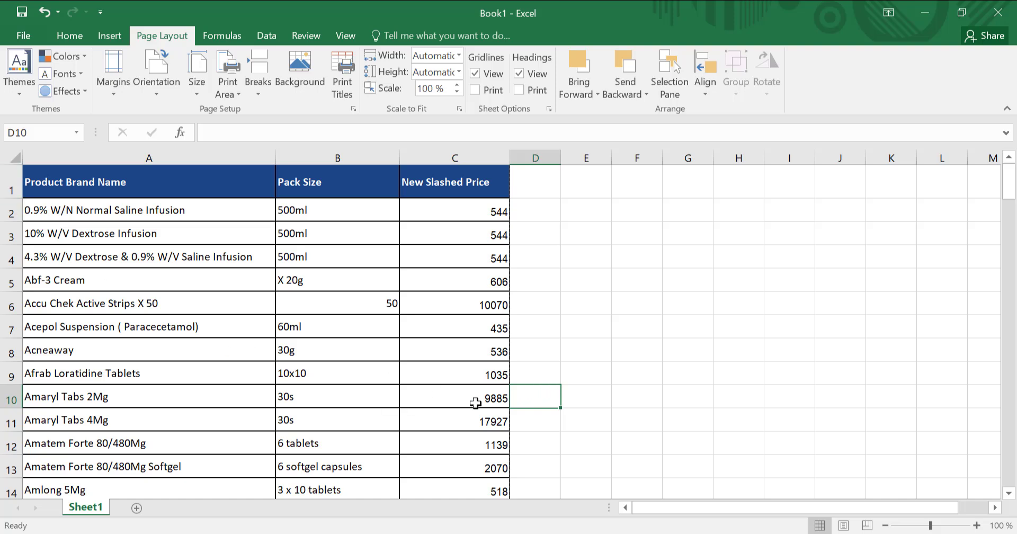
{"action": "left_click", "coordinate": [462, 402]}
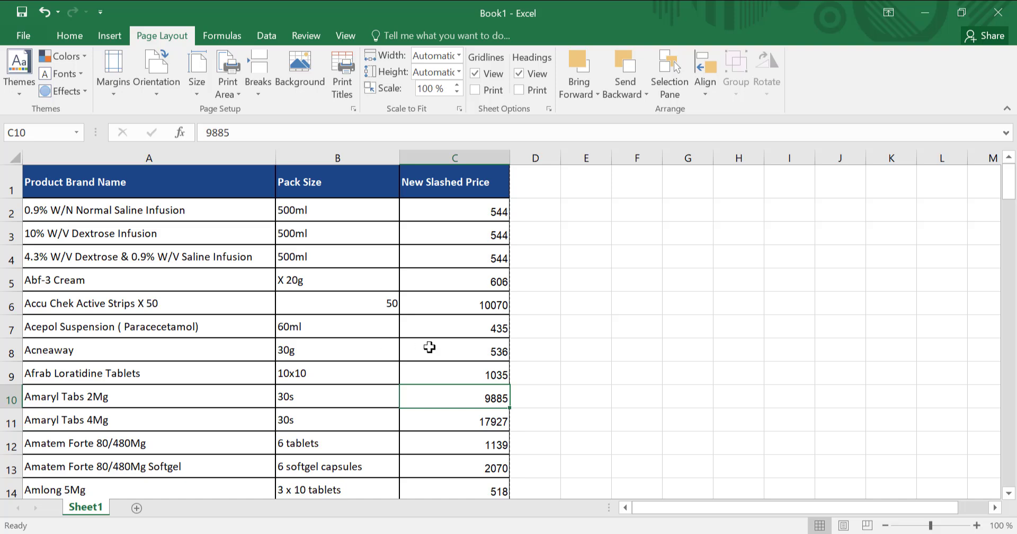
{"action": "left_click", "coordinate": [495, 324]}
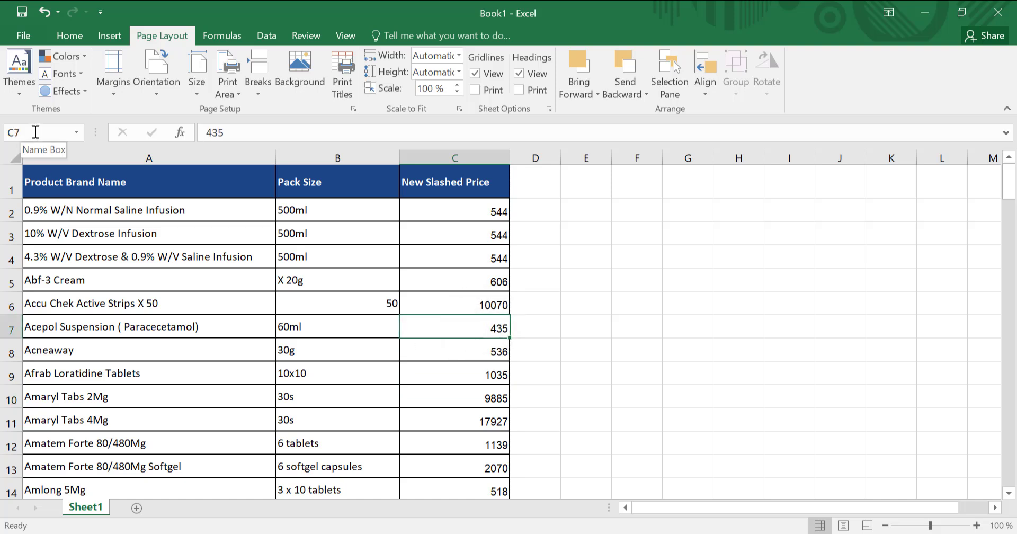
{"action": "left_click", "coordinate": [260, 70]}
{"action": "left_click", "coordinate": [293, 110]}
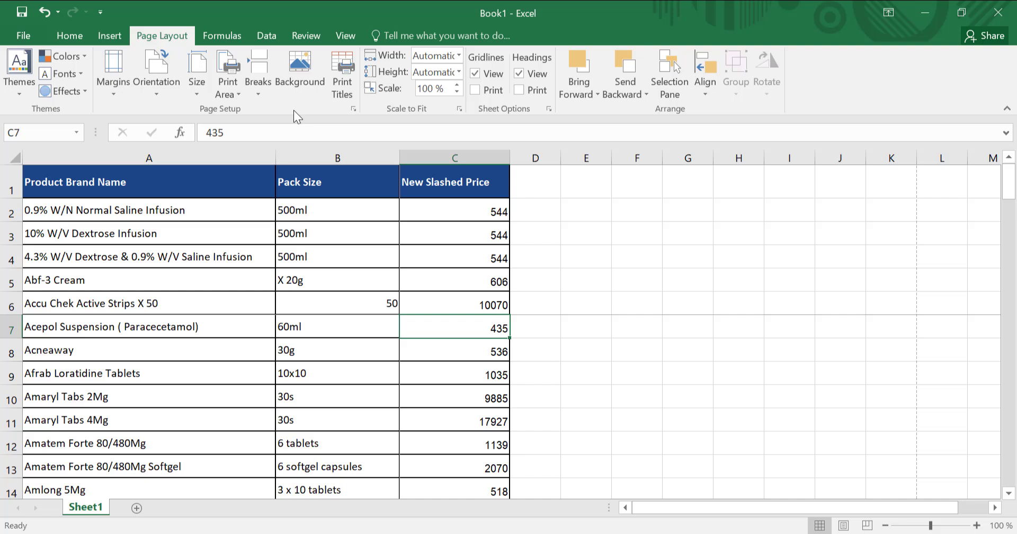
{"action": "left_click", "coordinate": [266, 177]}
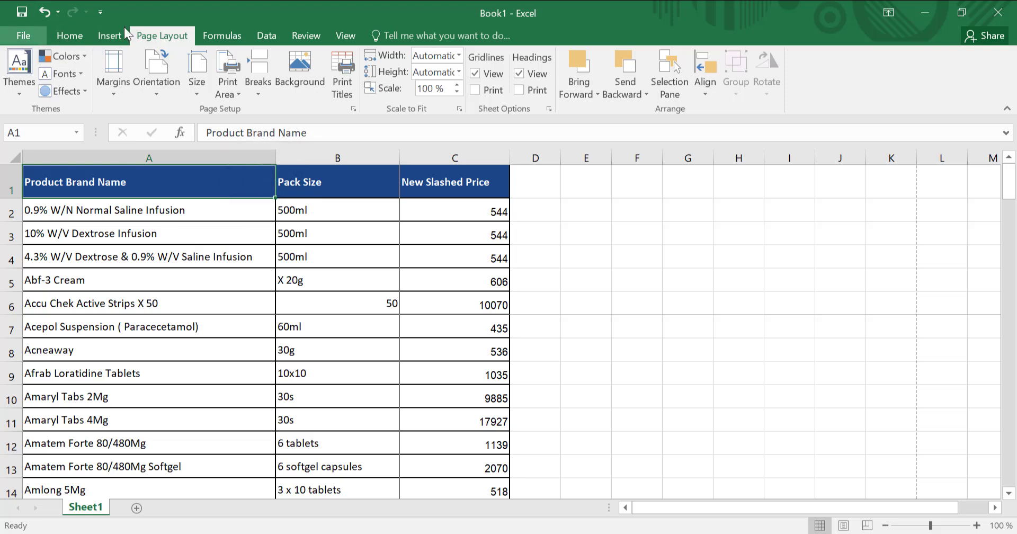
- Switch to Page Break Preview and examine how the row and column breaks split the price list into pages
{"action": "left_click", "coordinate": [341, 35]}
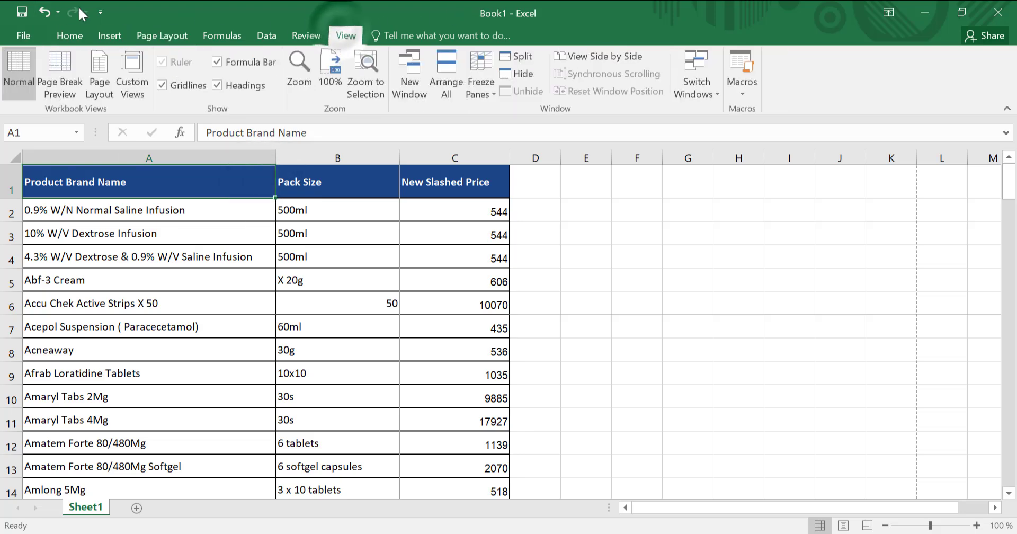
{"action": "left_click", "coordinate": [48, 68]}
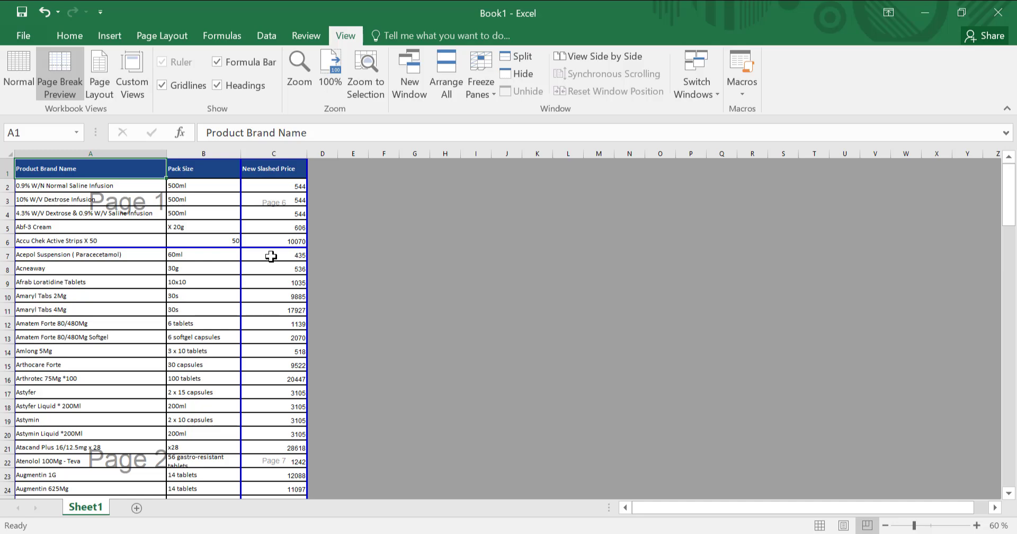
{"action": "scroll", "coordinate": [271, 256], "scroll_direction": "down", "scroll_amount": 15}
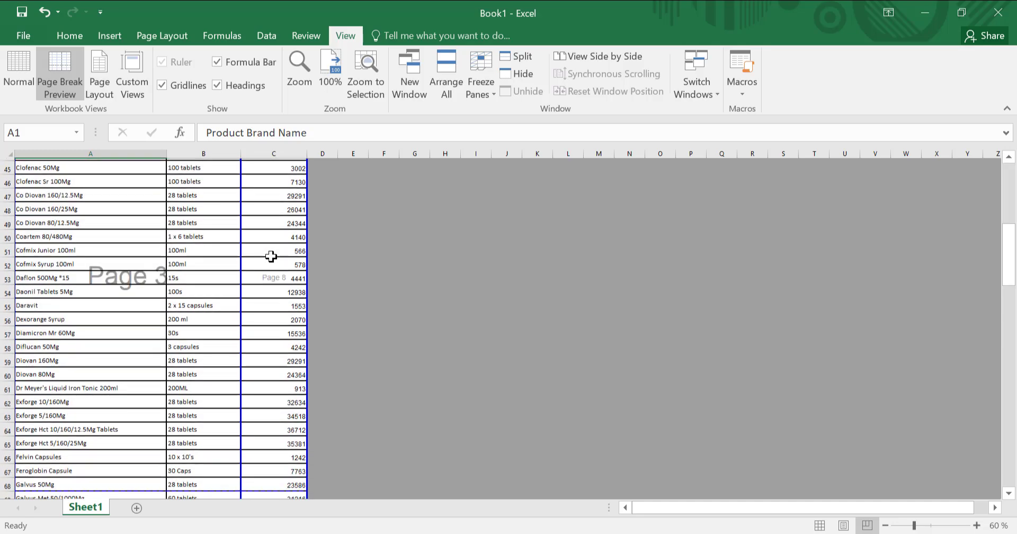
{"action": "scroll", "coordinate": [270, 257], "scroll_direction": "down", "scroll_amount": 7}
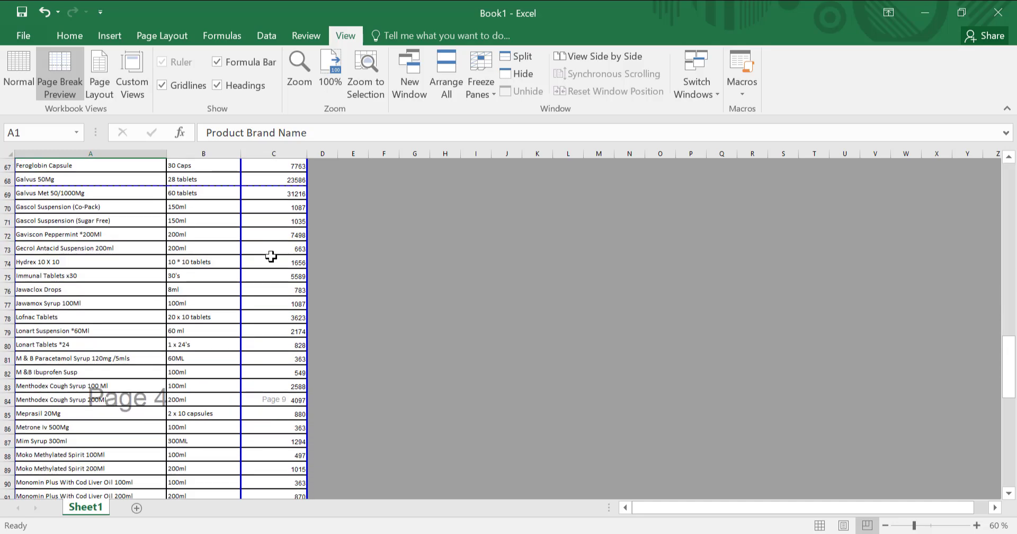
{"action": "scroll", "coordinate": [271, 256], "scroll_direction": "down", "scroll_amount": 6}
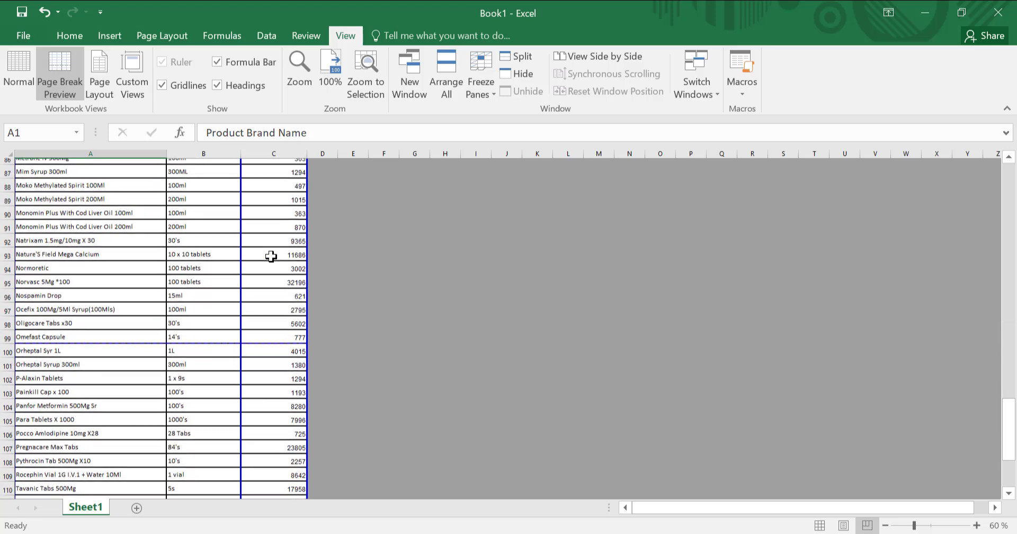
{"action": "scroll", "coordinate": [271, 256], "scroll_direction": "down", "scroll_amount": 1}
{"action": "scroll", "coordinate": [271, 257], "scroll_direction": "up", "scroll_amount": 5}
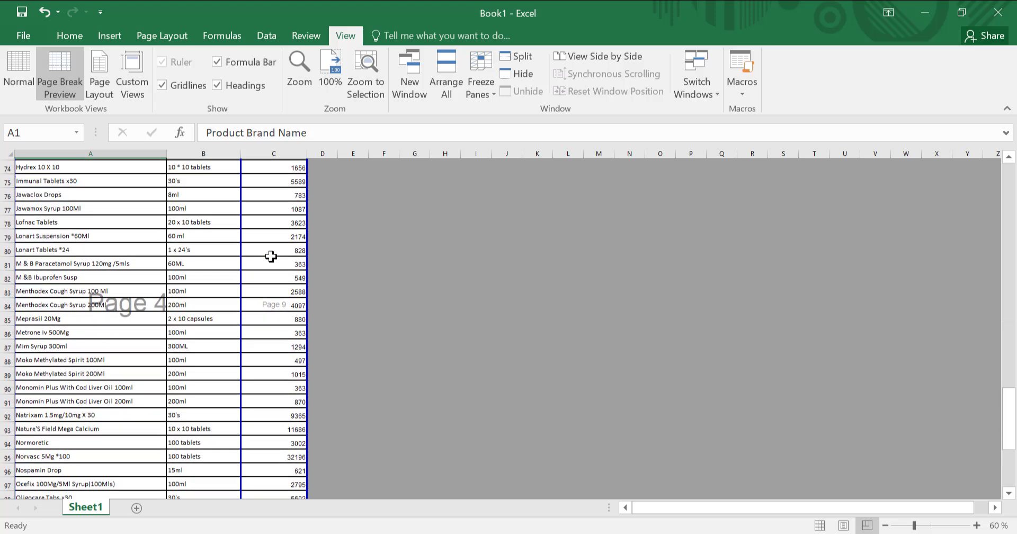
{"action": "scroll", "coordinate": [271, 256], "scroll_direction": "up", "scroll_amount": 9}
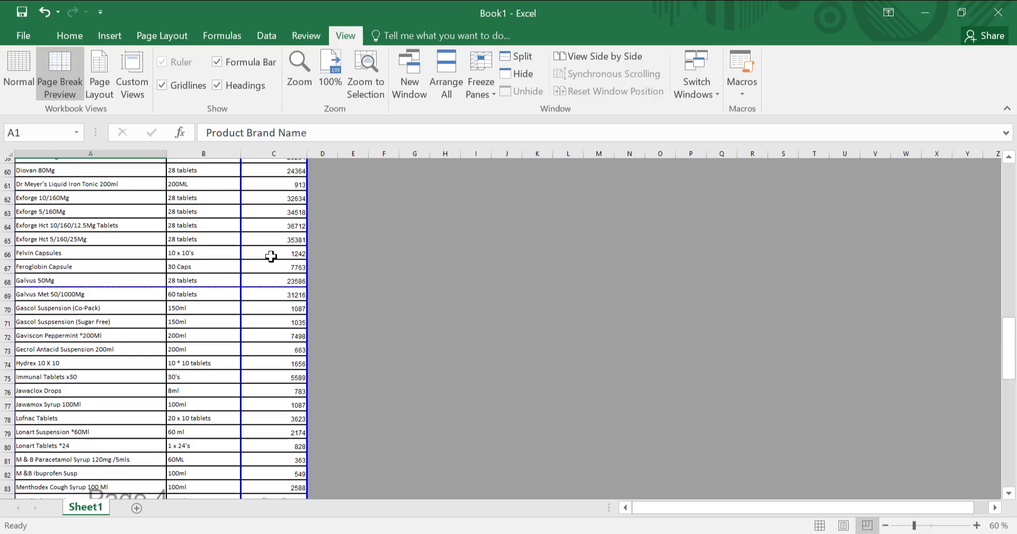
- Return the price list to Normal view and reset all page breaks
{"action": "scroll", "coordinate": [271, 257], "scroll_direction": "up", "scroll_amount": 15}
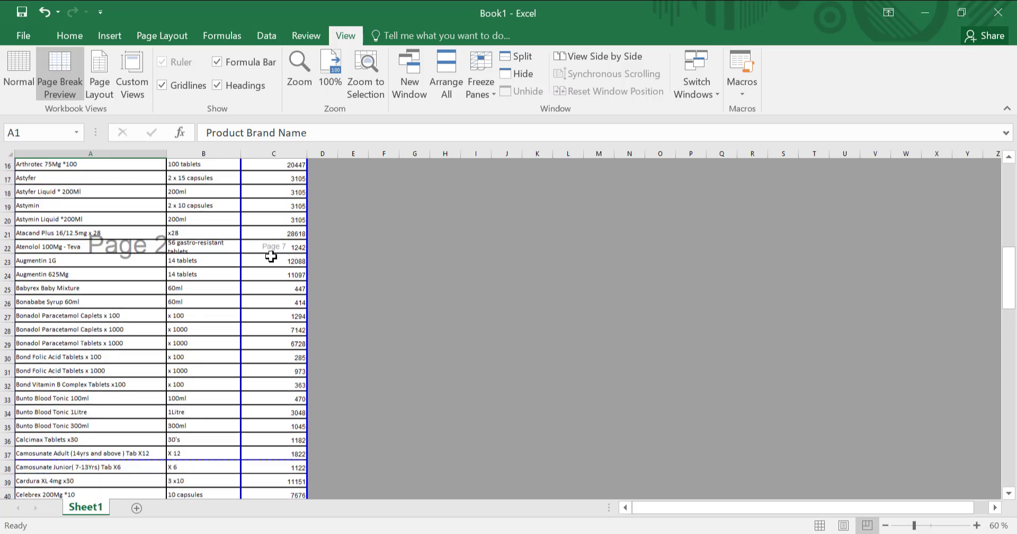
{"action": "scroll", "coordinate": [271, 256], "scroll_direction": "up", "scroll_amount": 1}
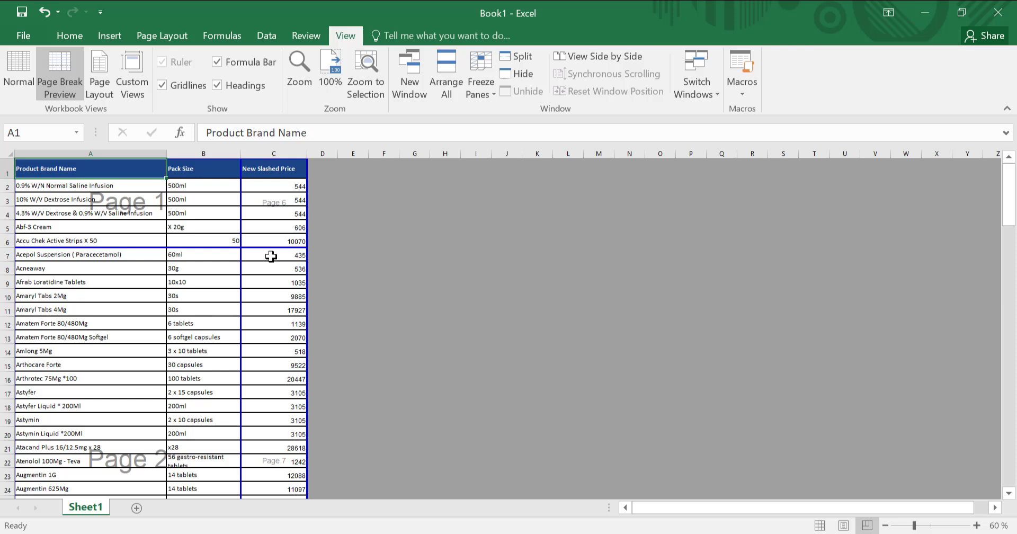
{"action": "left_click", "coordinate": [17, 61]}
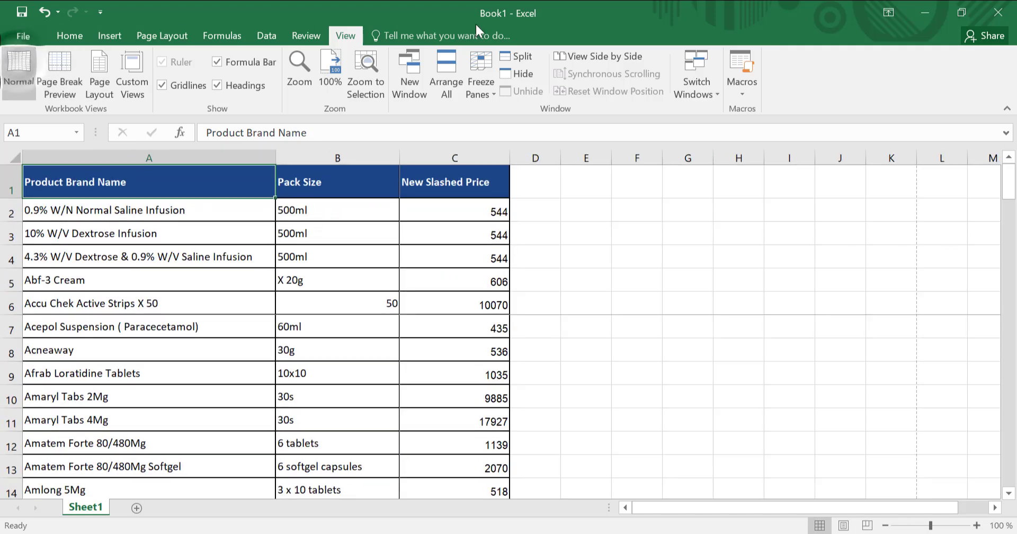
{"action": "left_click", "coordinate": [162, 36]}
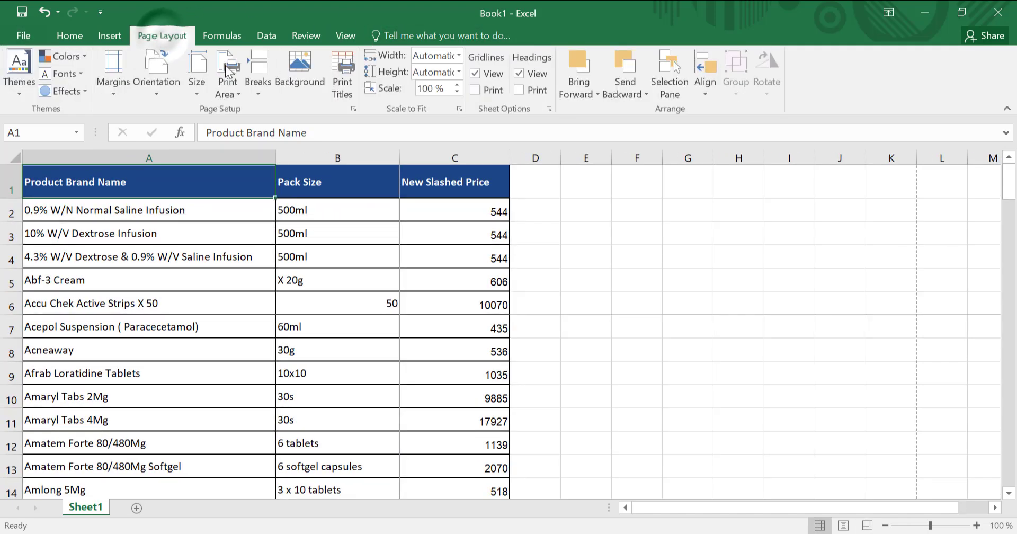
{"action": "left_click", "coordinate": [253, 95]}
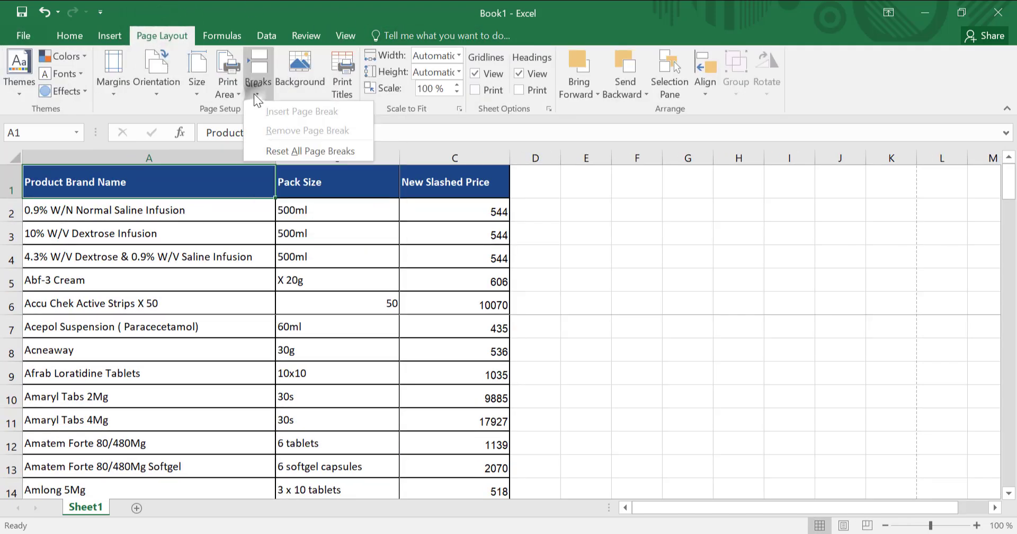
{"action": "left_click", "coordinate": [269, 151]}
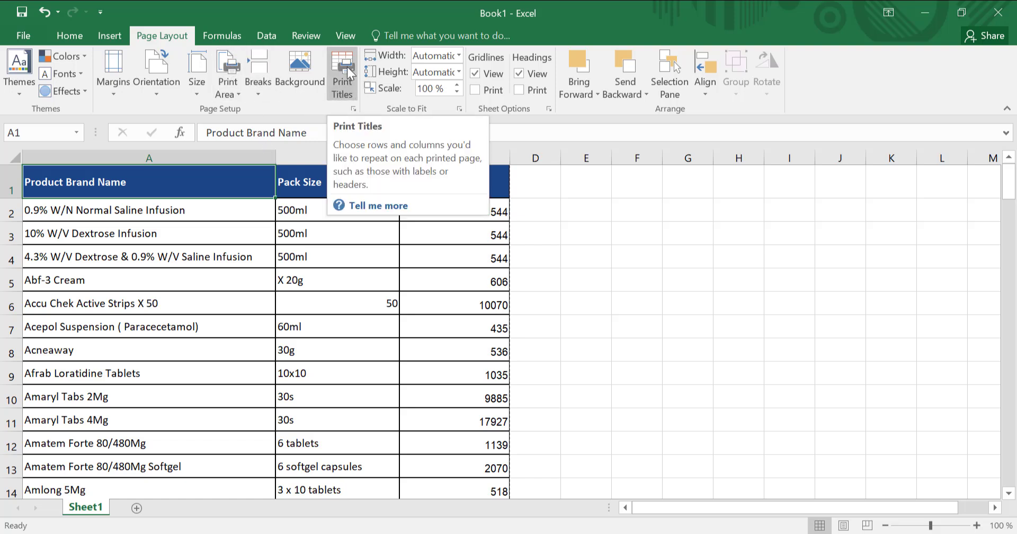
- Clear the sheet's print area and try to set cell A1 alone as the print area
{"action": "left_click", "coordinate": [230, 62]}
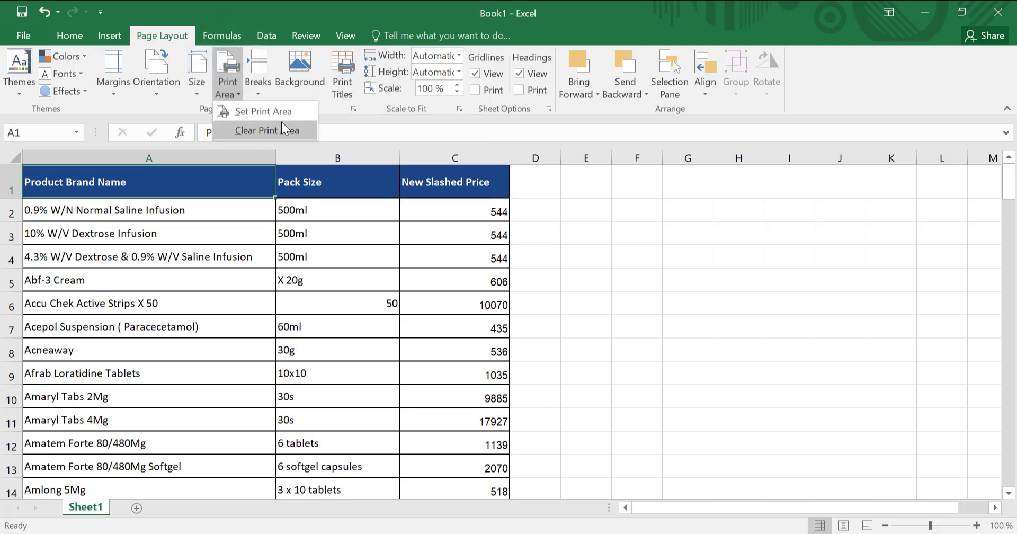
{"action": "left_click", "coordinate": [272, 132]}
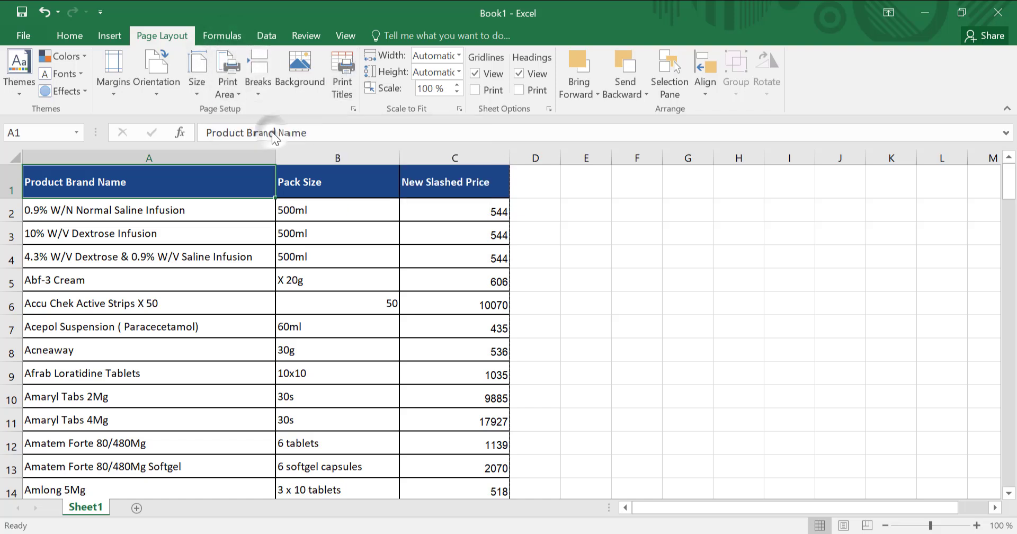
{"action": "left_click", "coordinate": [230, 67]}
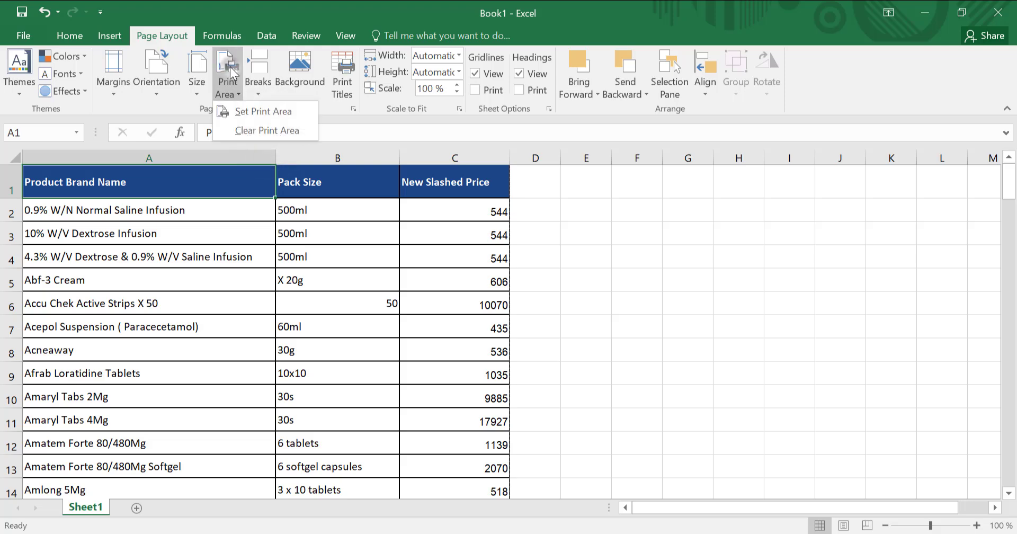
{"action": "left_click", "coordinate": [267, 113]}
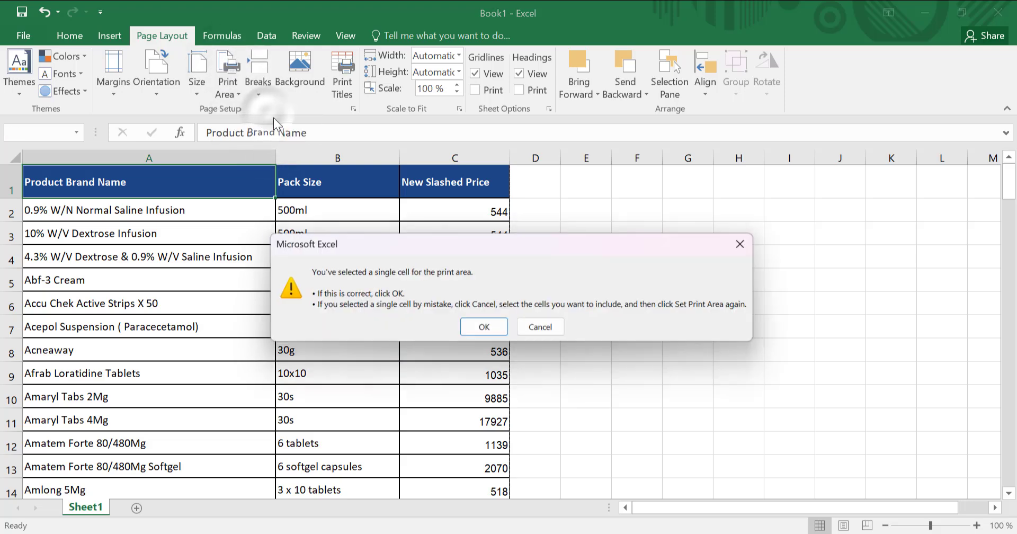
{"action": "left_click", "coordinate": [552, 334]}
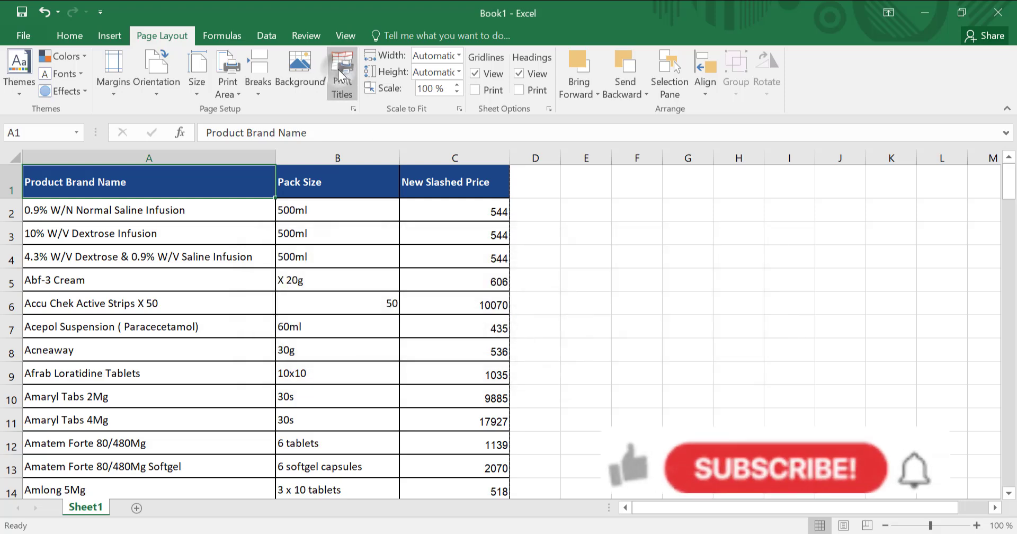
- Set the print area to A1:C12 in the Page Setup sheet settings
{"action": "left_click", "coordinate": [339, 74]}
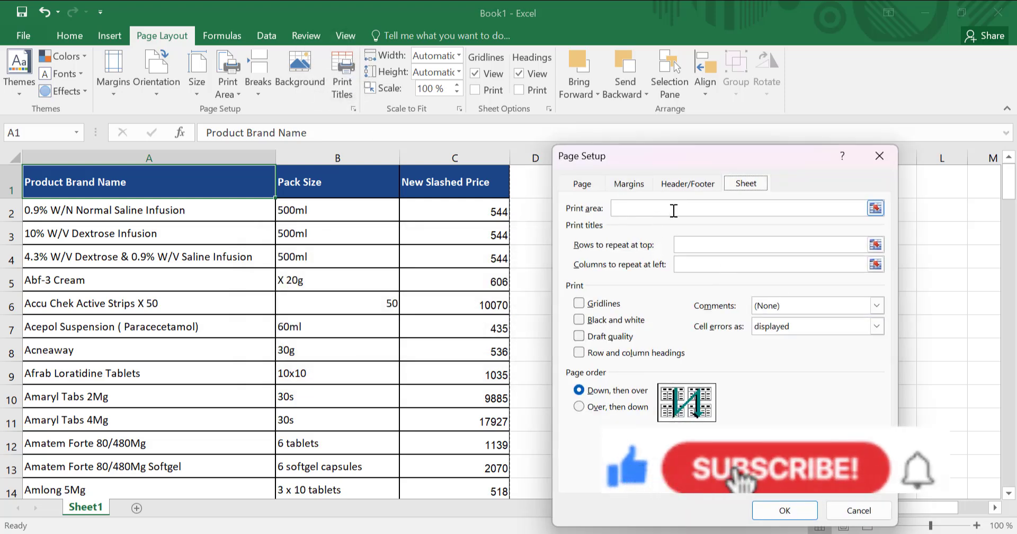
{"action": "left_click", "coordinate": [875, 207]}
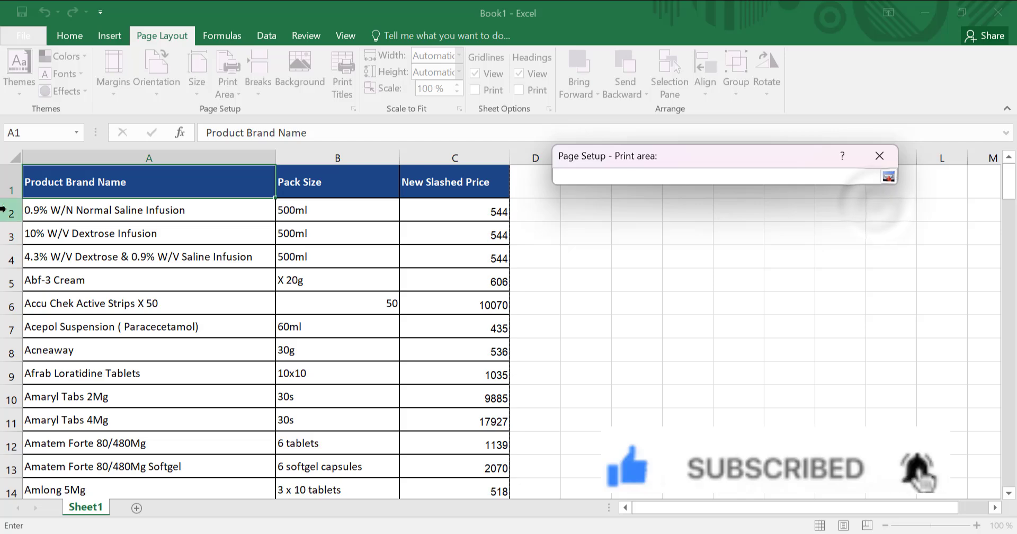
{"action": "left_click_drag", "start_coordinate": [34, 178], "coordinate": [466, 452]}
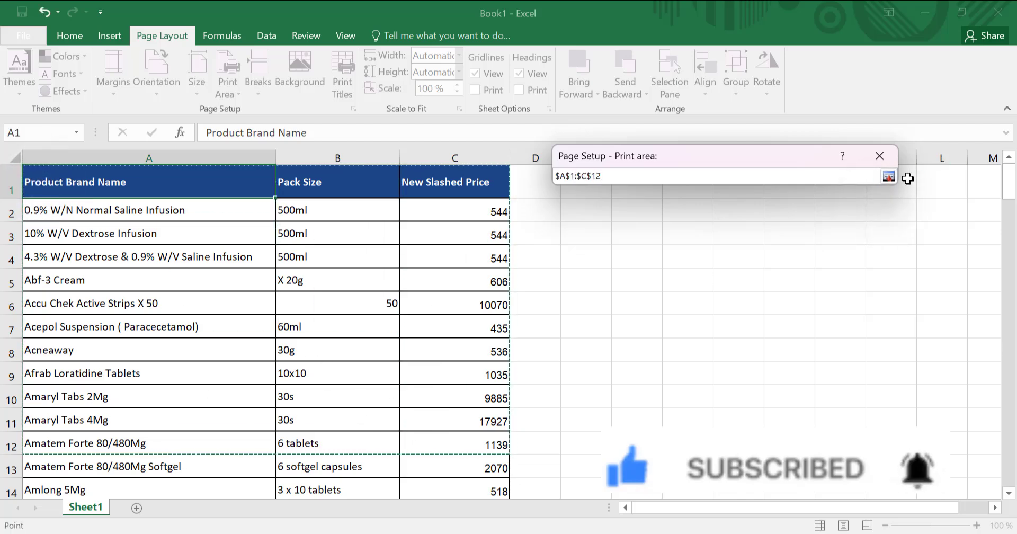
{"action": "left_click", "coordinate": [888, 176]}
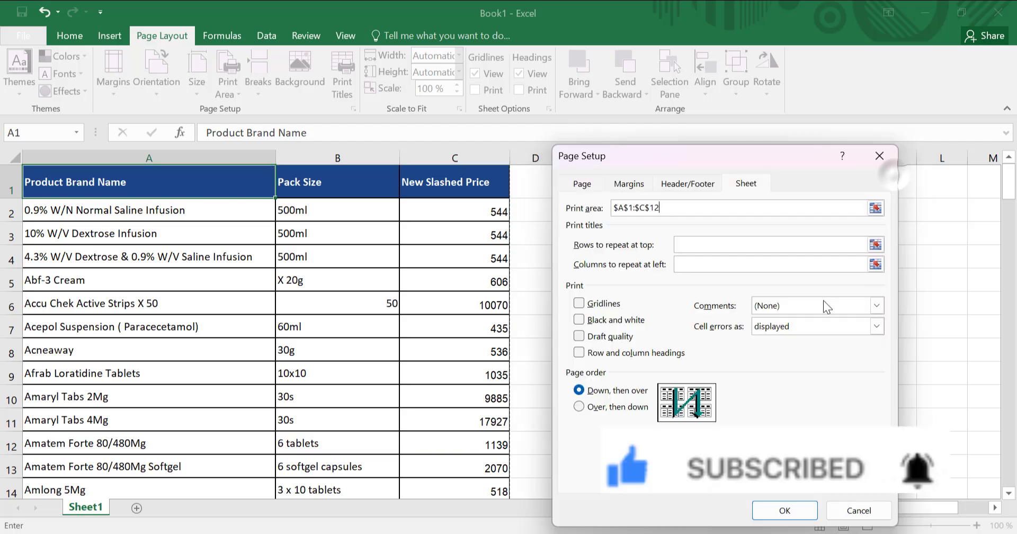
{"action": "left_click", "coordinate": [783, 510]}
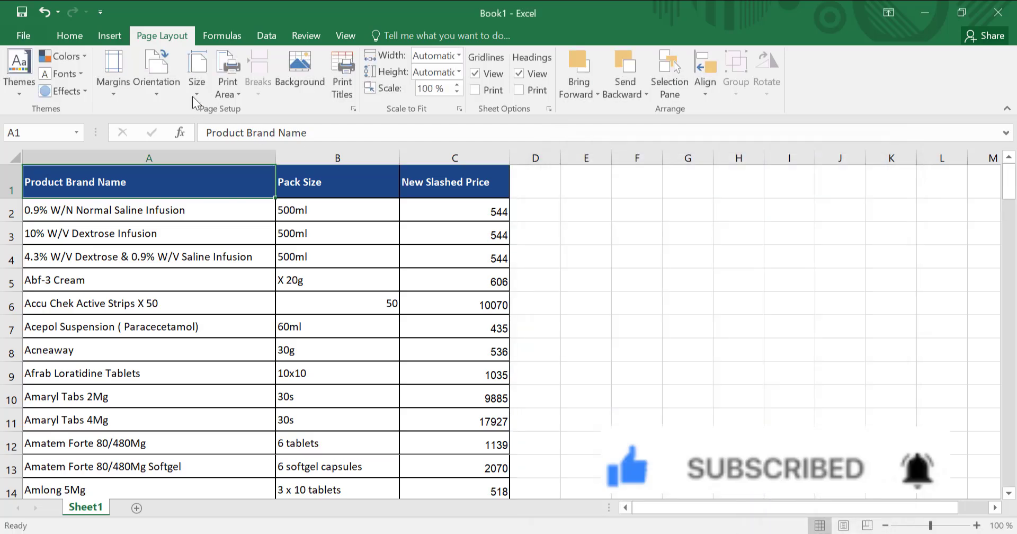
- Clear the A1:C12 print area and check the print area setting in Page Setup without changing anything
{"action": "left_click", "coordinate": [227, 87]}
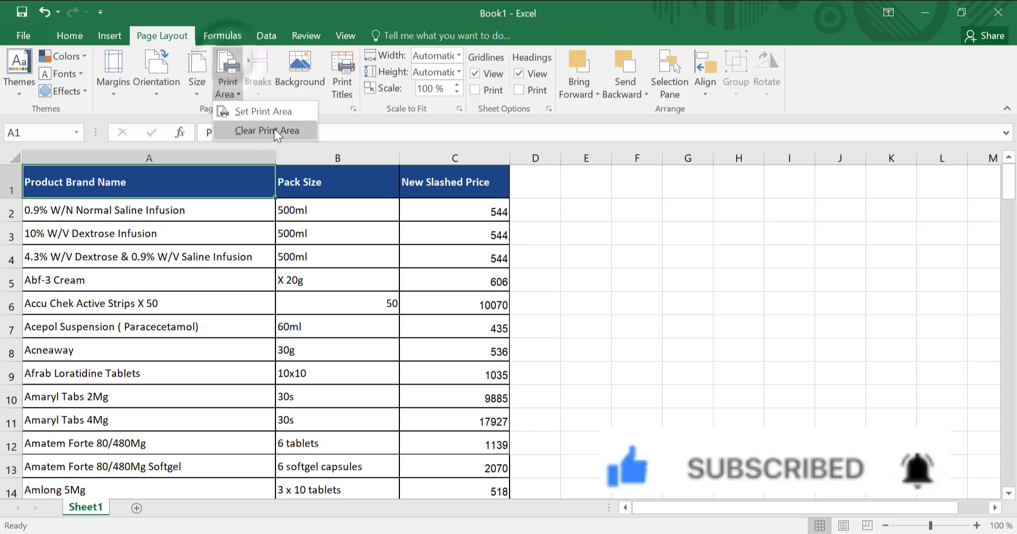
{"action": "left_click", "coordinate": [255, 134]}
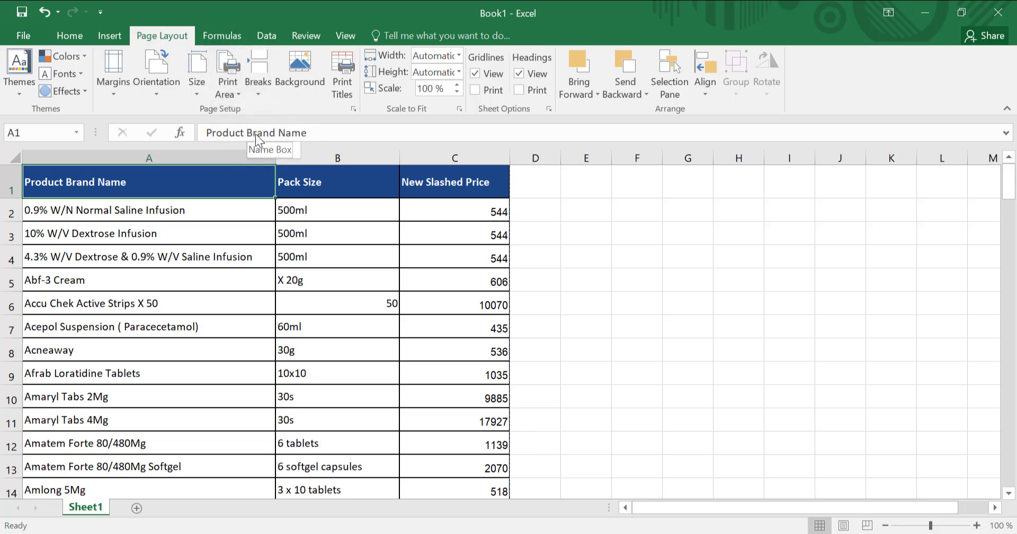
{"action": "left_click", "coordinate": [341, 59]}
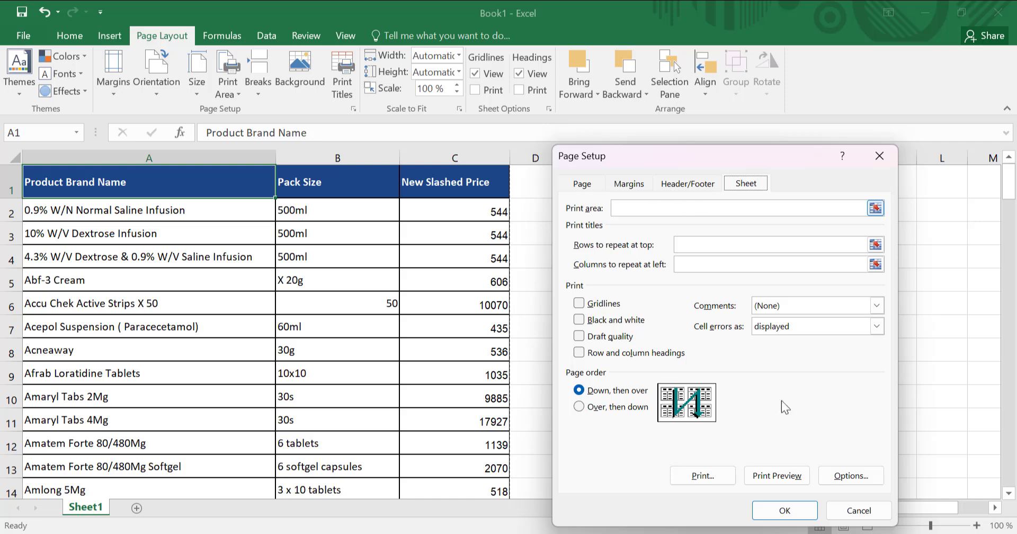
{"action": "left_click", "coordinate": [851, 509]}
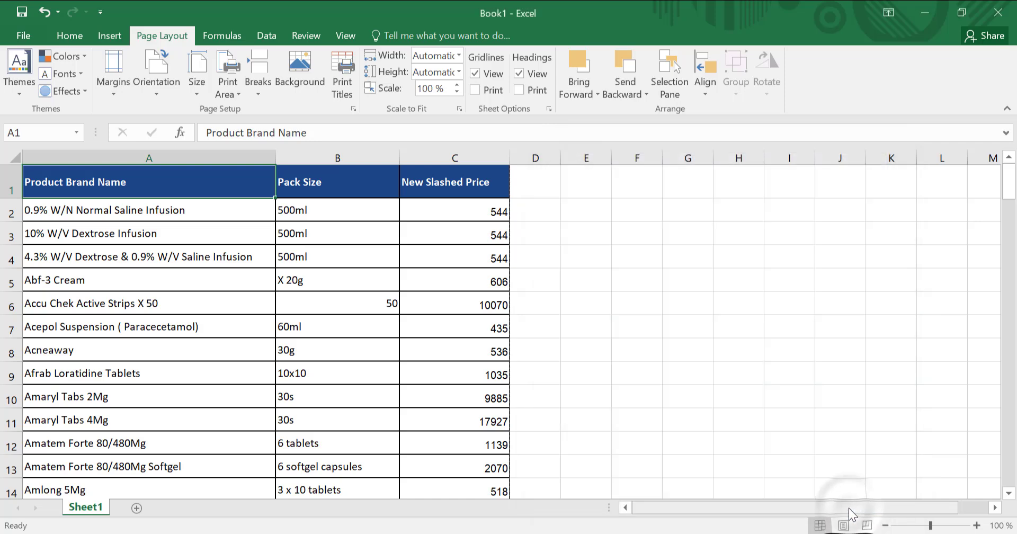